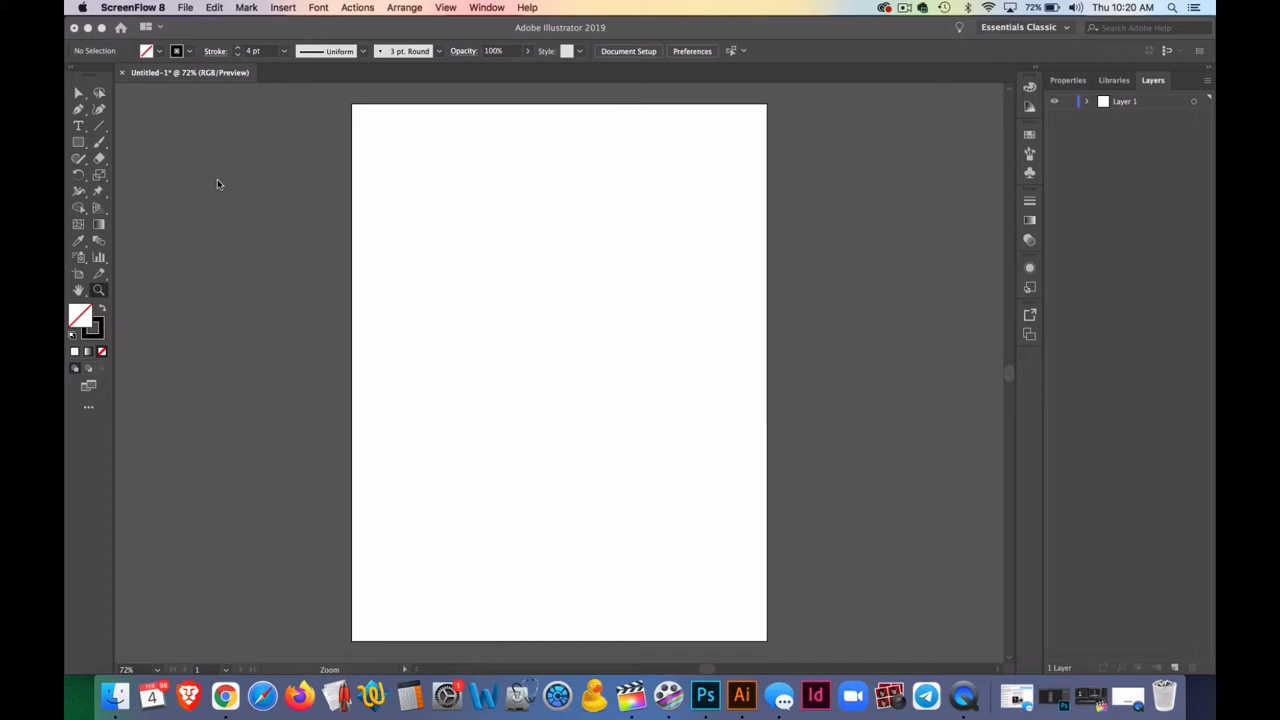
Step: Dismiss the stray menu and fit the whole blank artboard in the window via the Hand tool
click(185, 8)
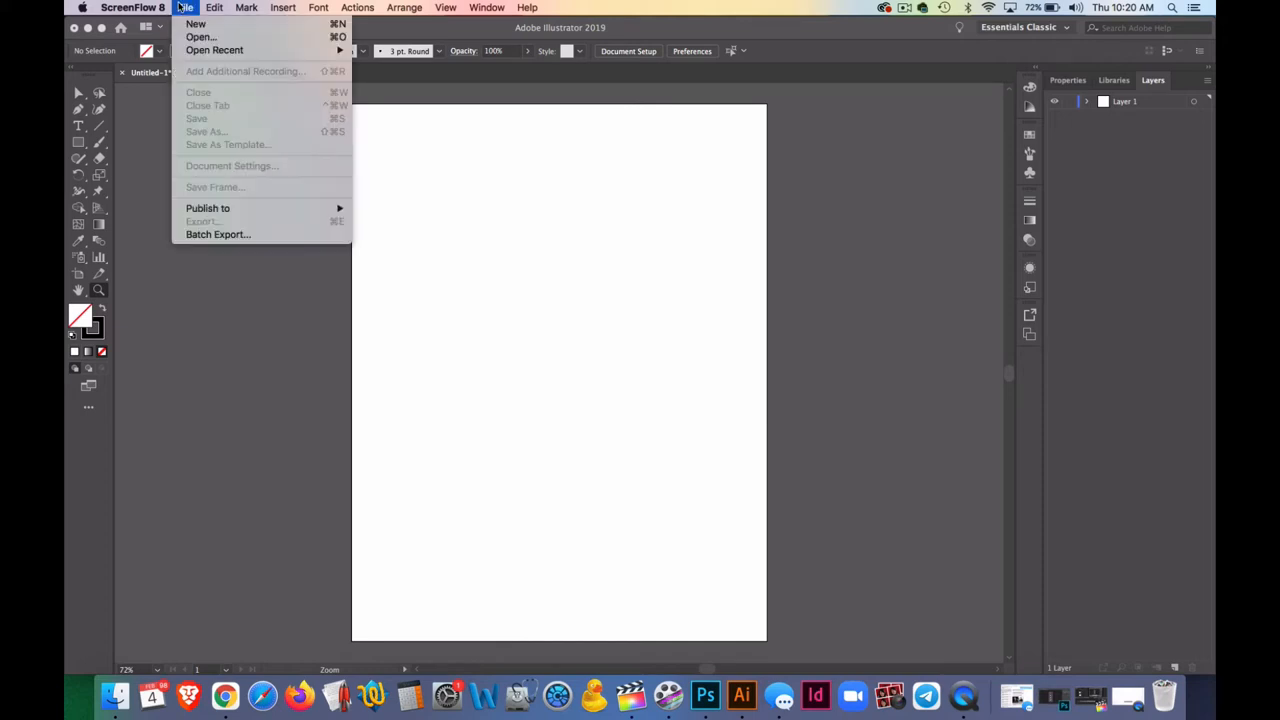
click(490, 390)
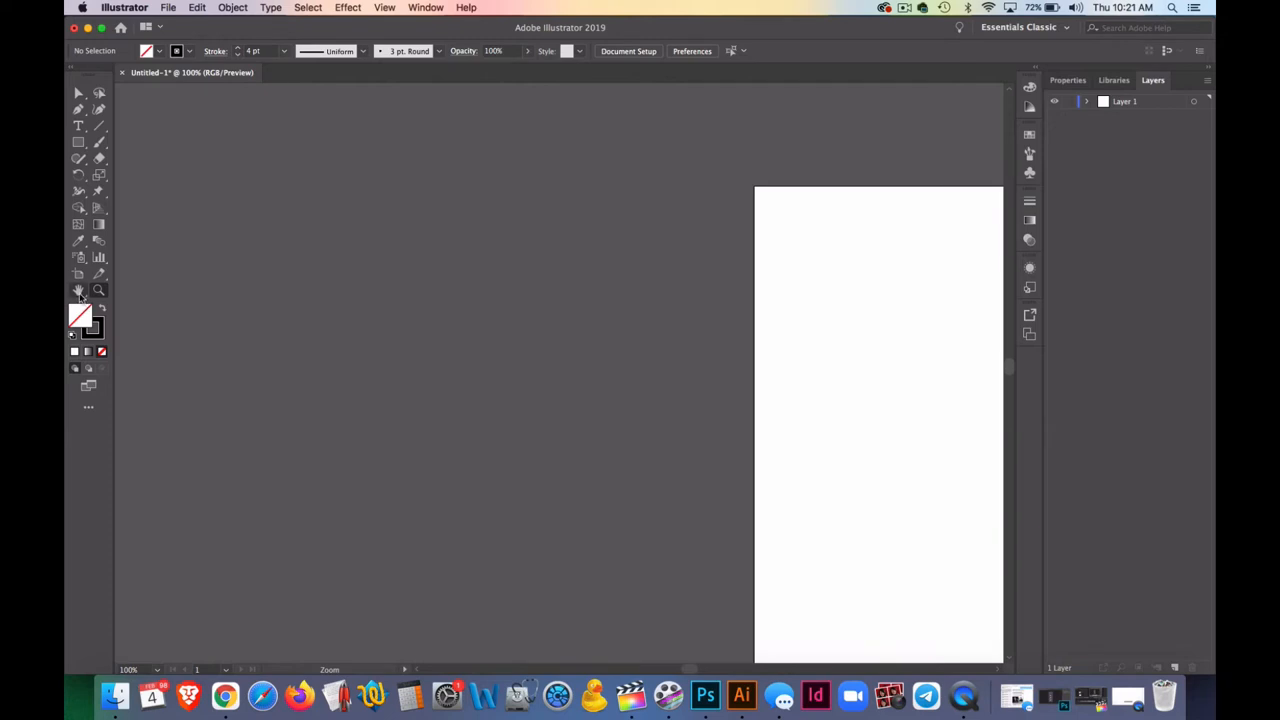
double_click(80, 290)
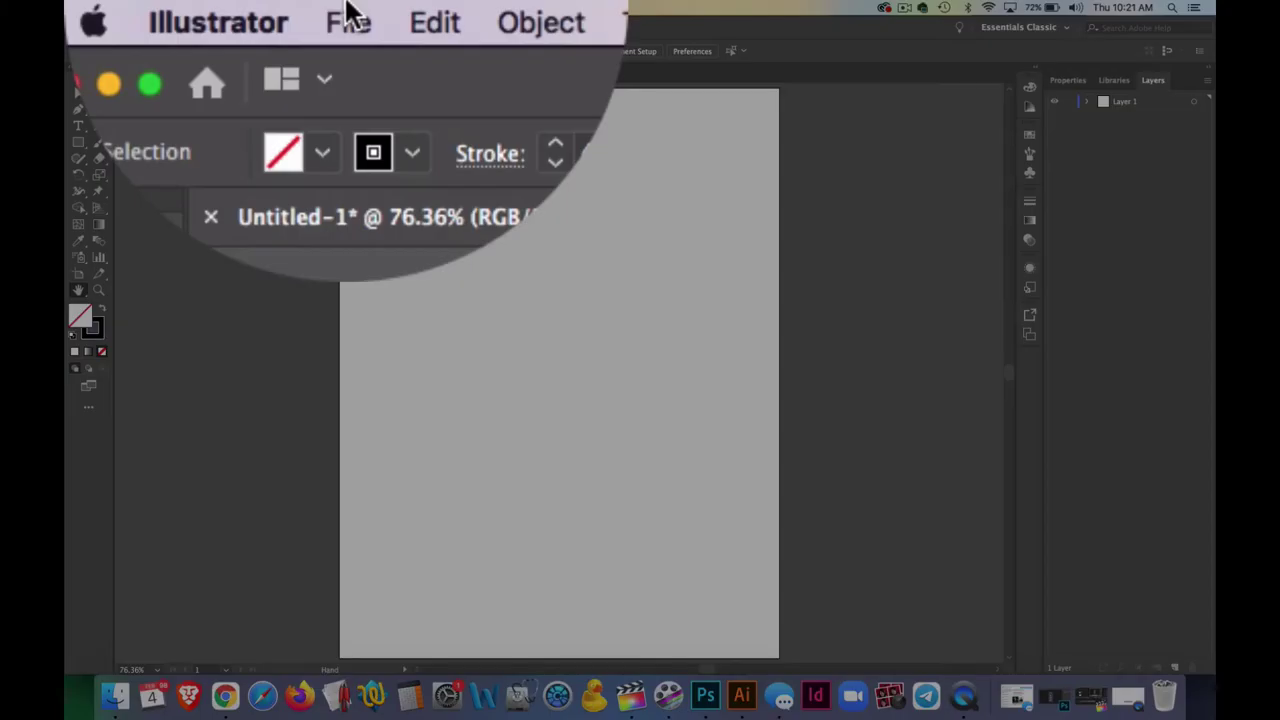
Step: Choose the Nike Logo file from the Desktop through File > Place
click(168, 7)
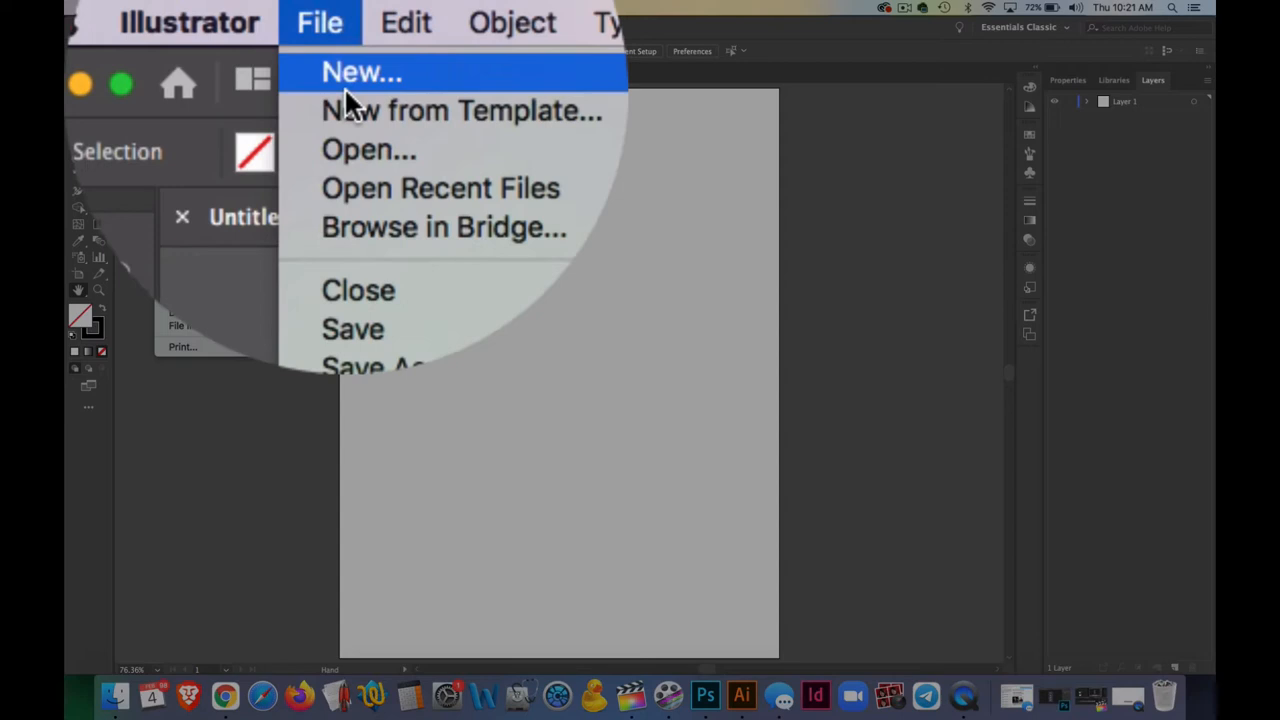
click(349, 286)
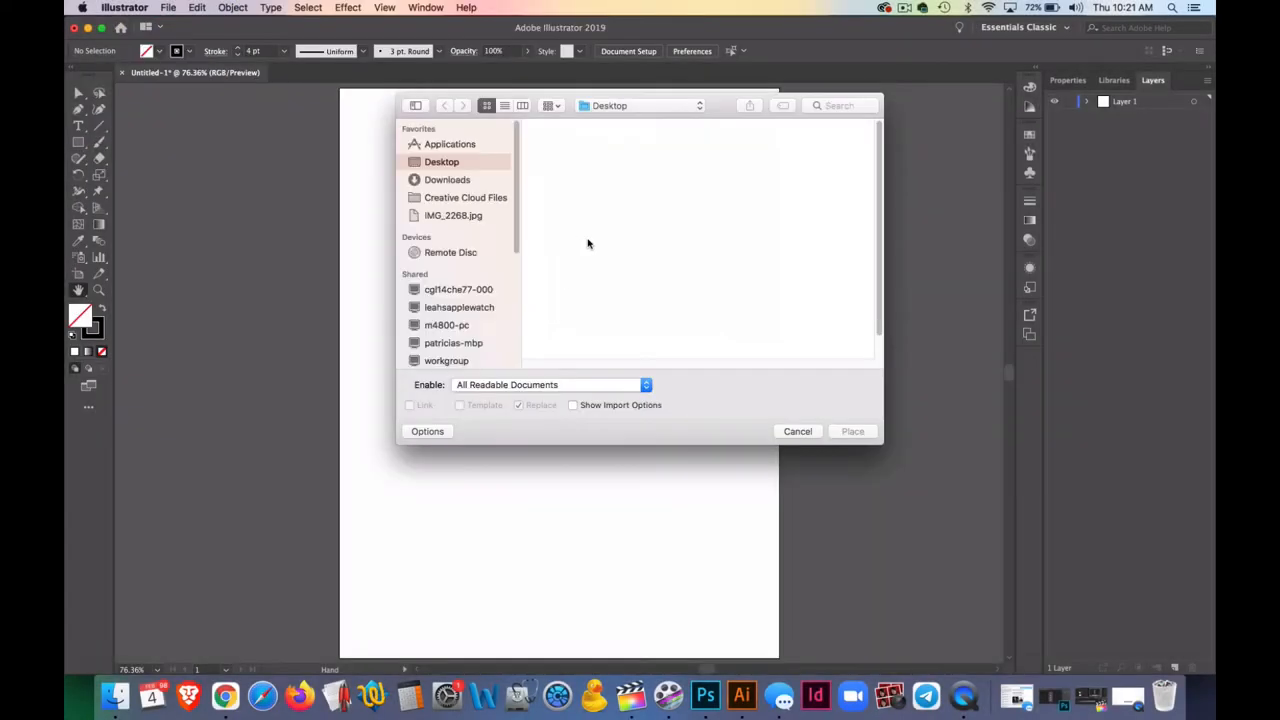
scroll(650, 250, down, 5)
scroll(680, 300, down, 5)
scroll(689, 323, down, 5)
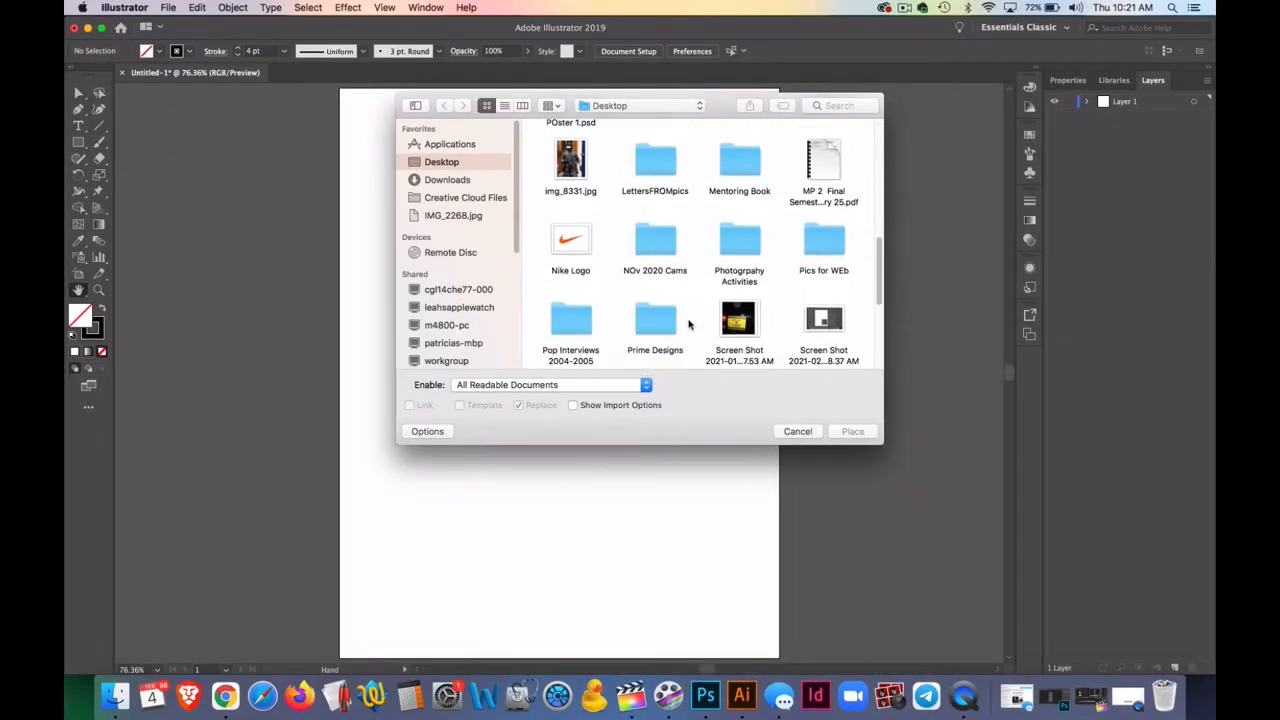
scroll(689, 323, down, 5)
scroll(689, 323, down, 3)
scroll(689, 323, up, 4)
scroll(689, 323, up, 2)
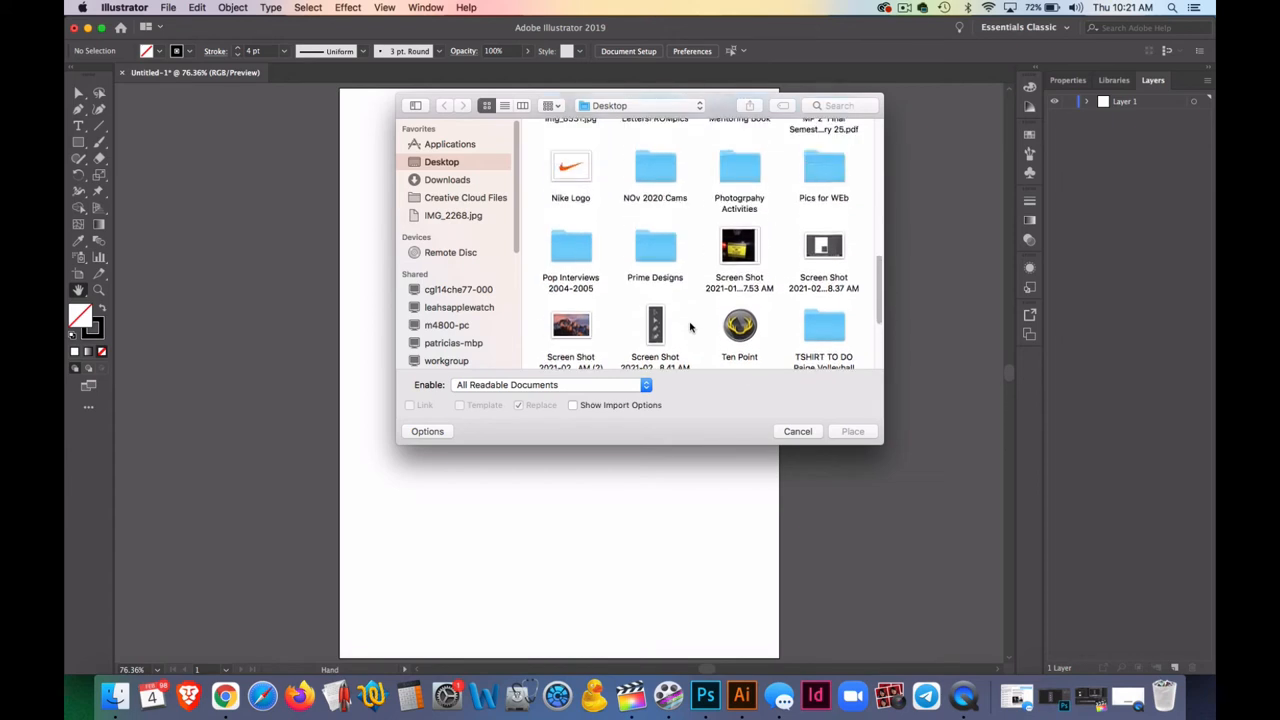
scroll(689, 323, up, 3)
click(571, 290)
click(853, 431)
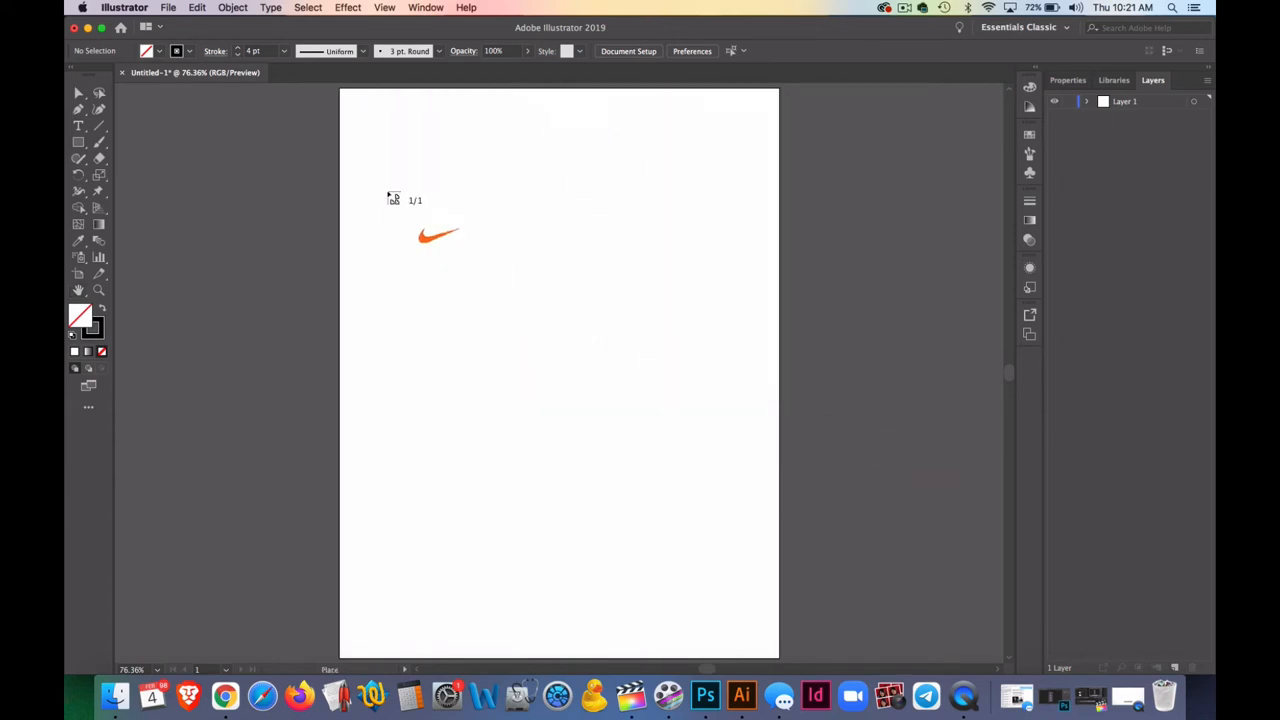
Step: Size the swoosh image large across the upper artboard and deselect it
mouse_move(390, 154)
mouse_down()
mouse_move(588, 420)
mouse_move(730, 578)
mouse_up()
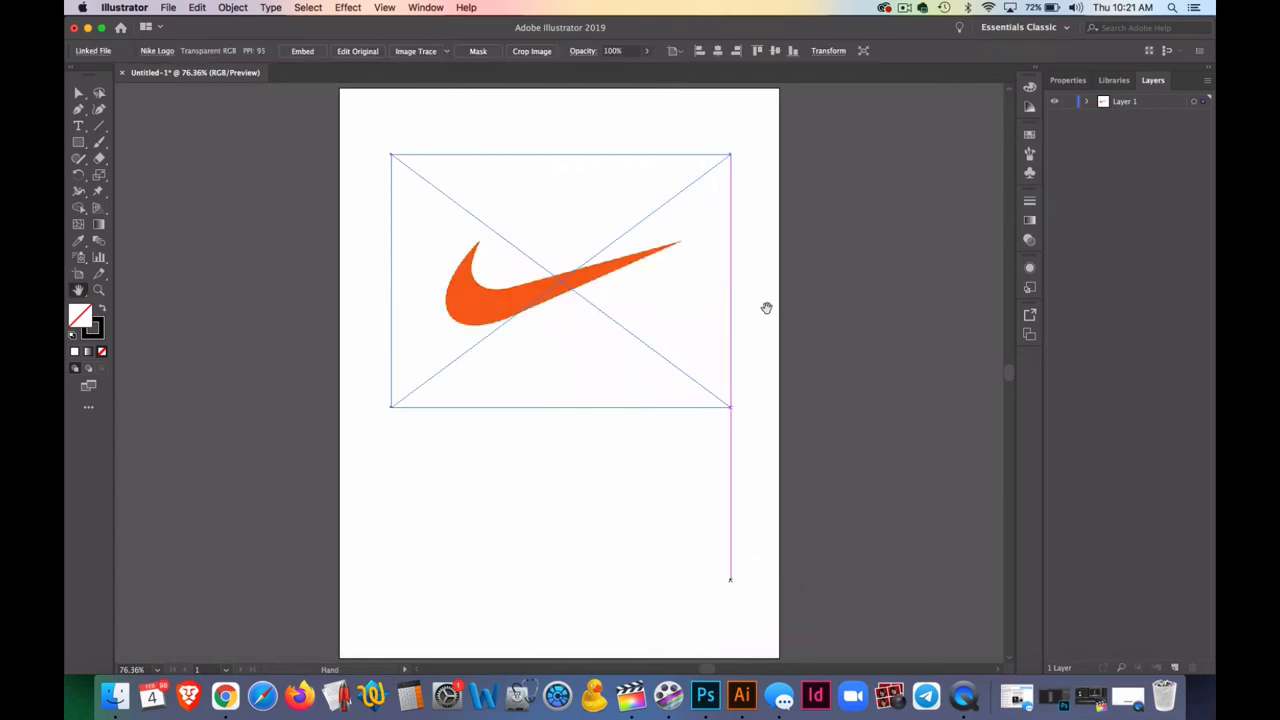
click(79, 93)
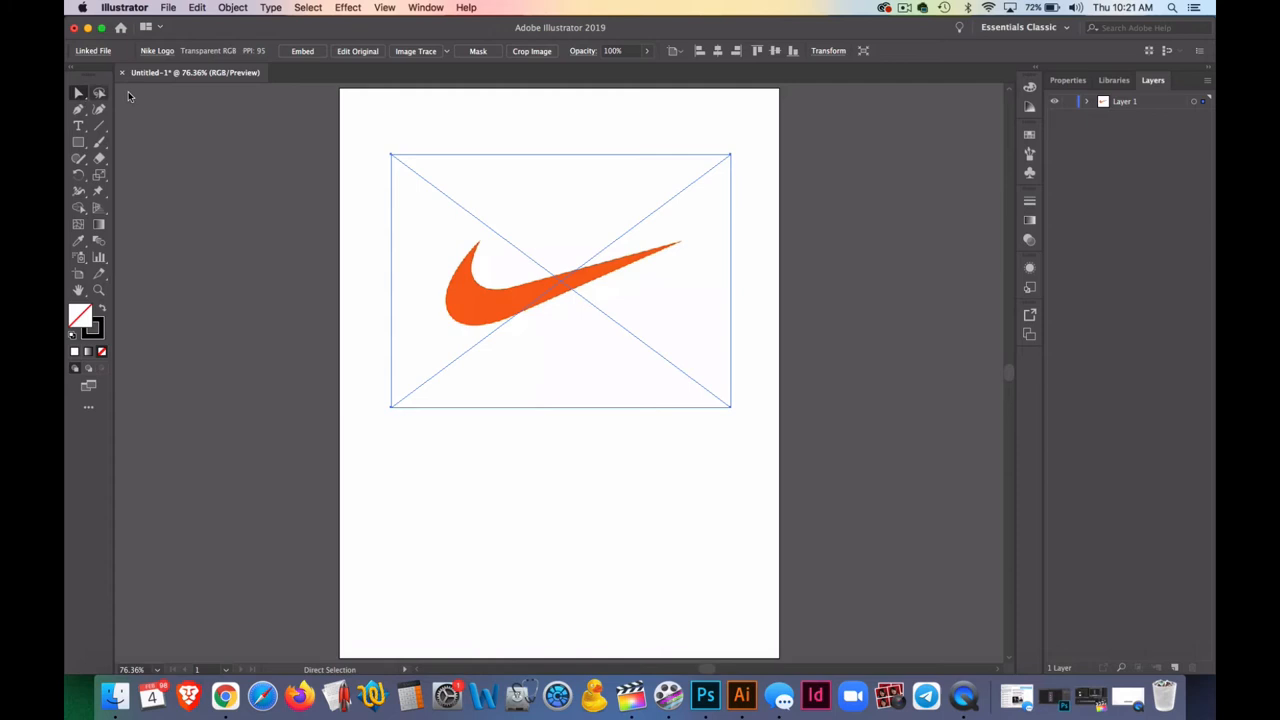
click(363, 107)
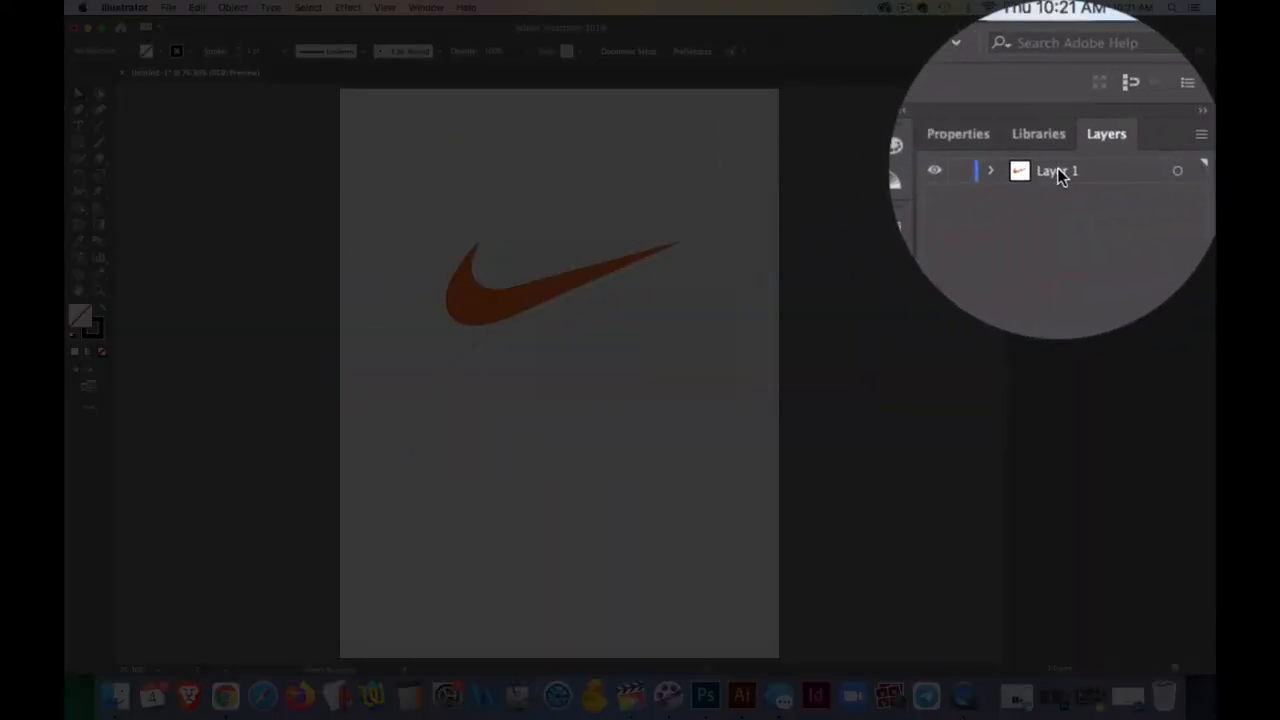
Step: Rename Layer 1 to 'Nike Original', check it in outline view, and lock it
double_click(1060, 172)
text(Nike)
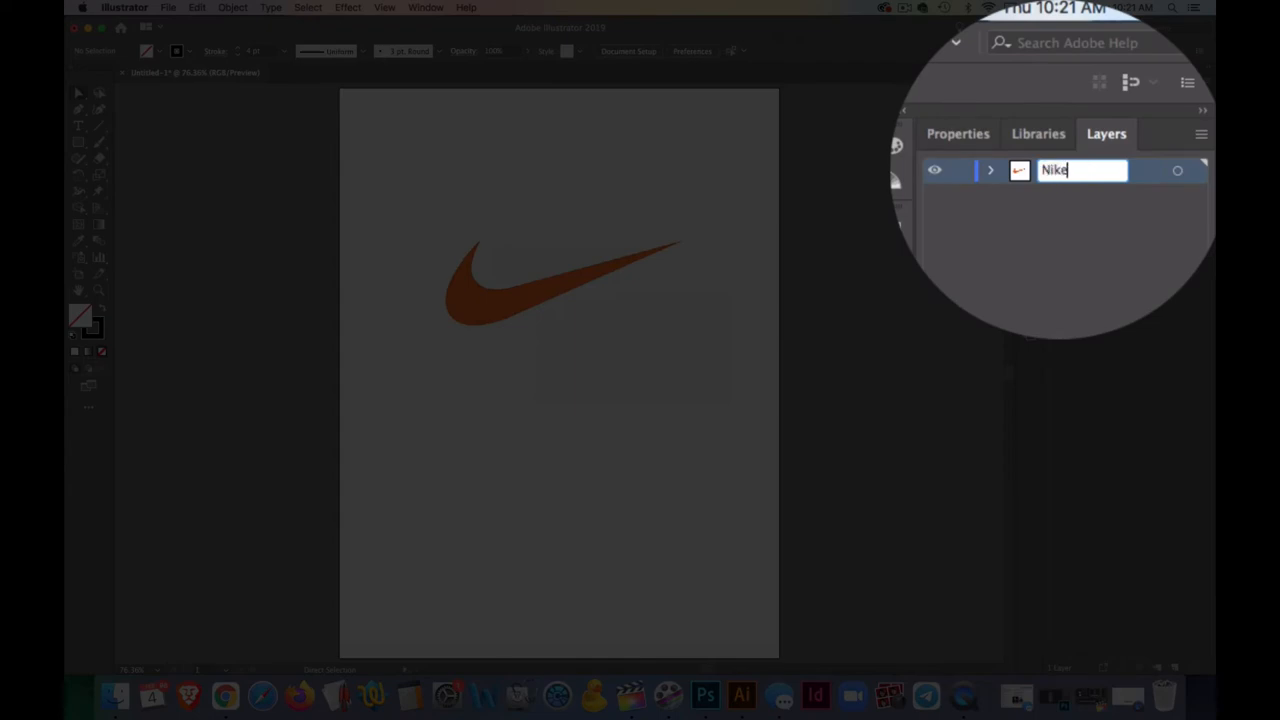
text( Original)
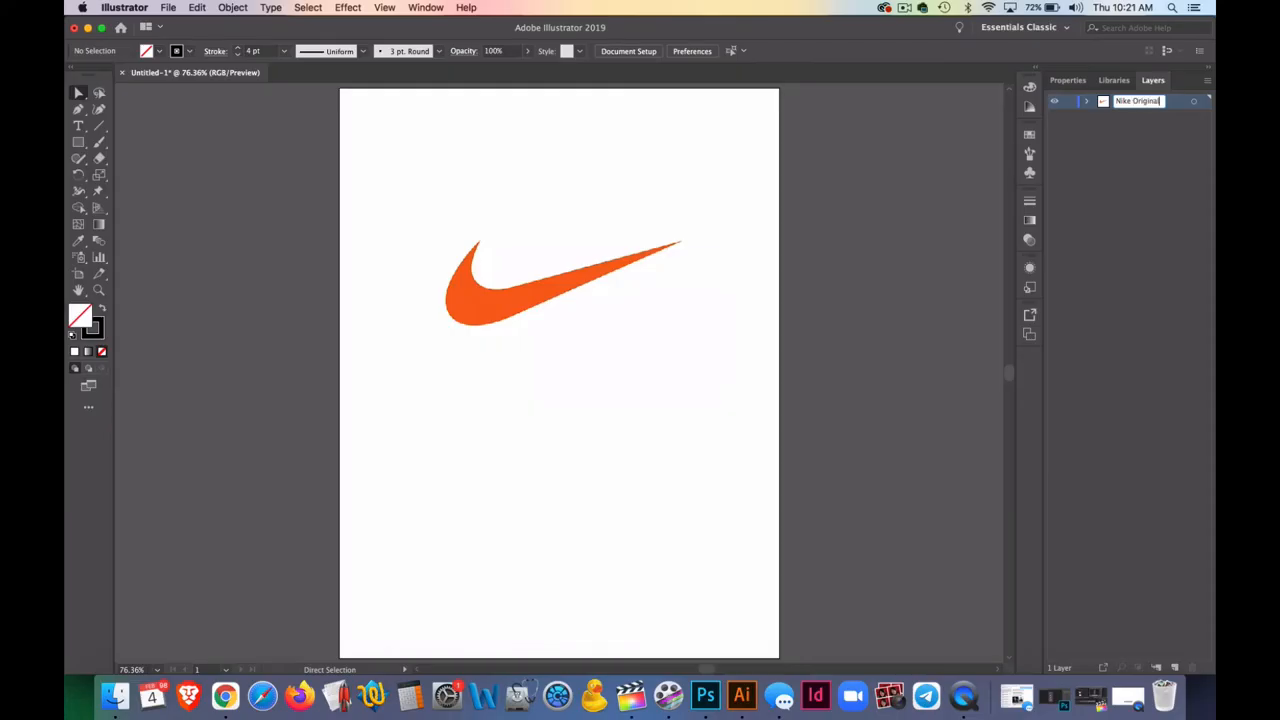
key(Return)
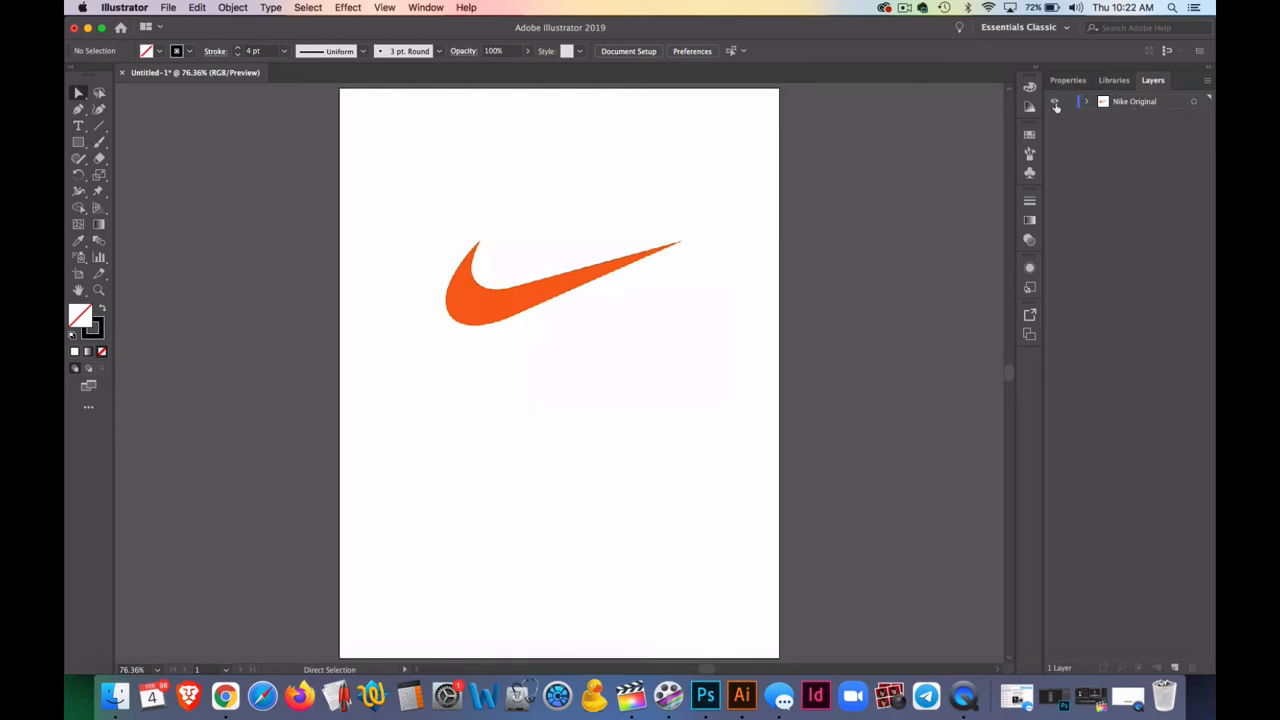
click(1056, 103)
click(1056, 103)
key(super+y)
click(1069, 103)
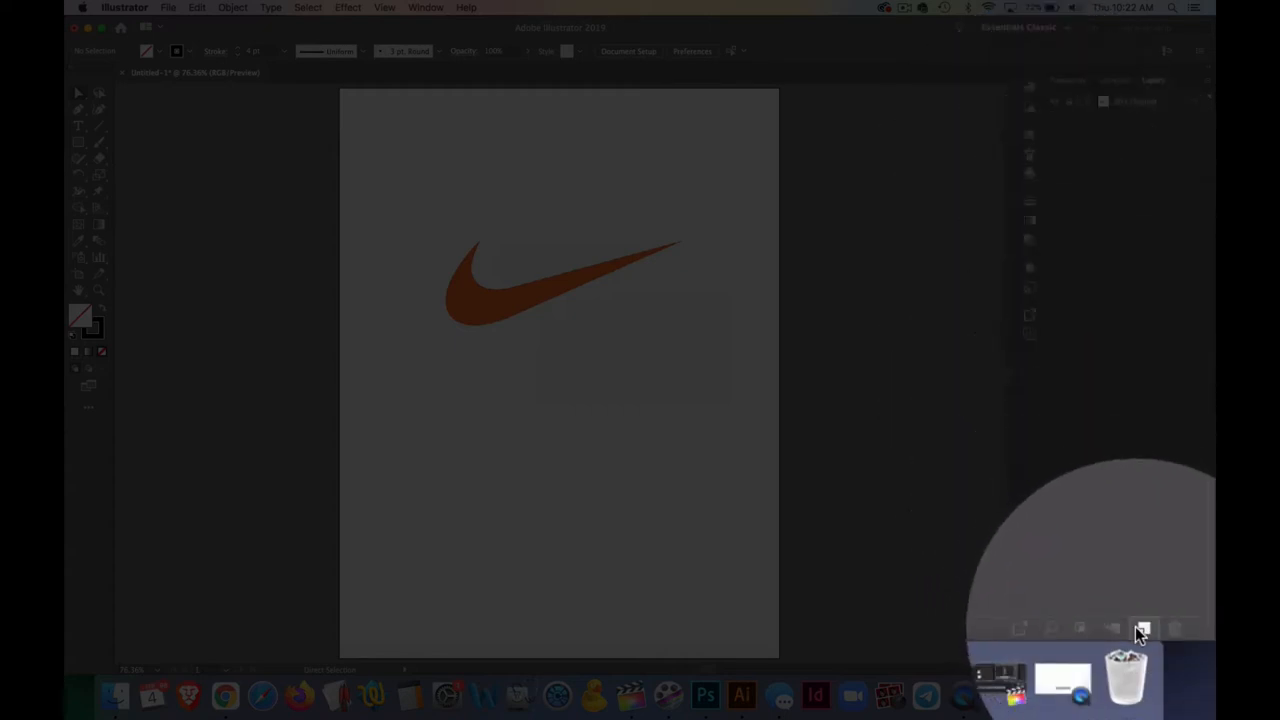
Step: Add a new empty layer above it named 'My Nike'
click(1140, 626)
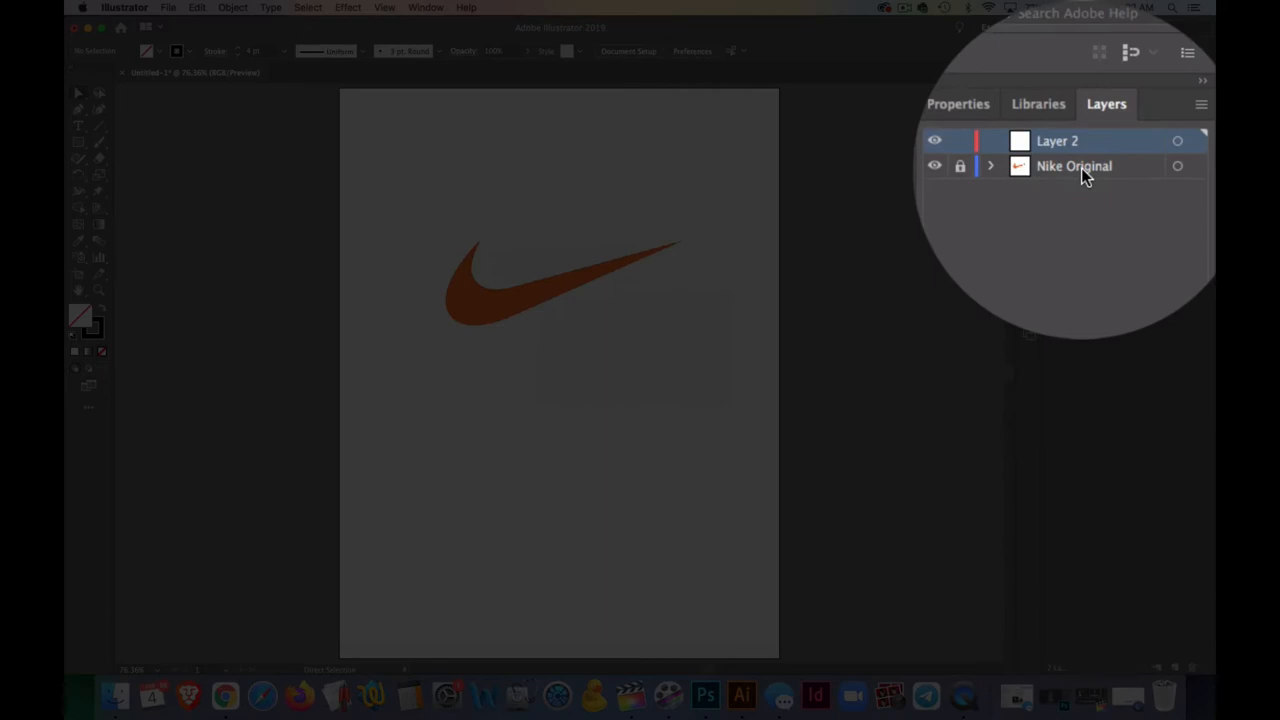
double_click(1060, 168)
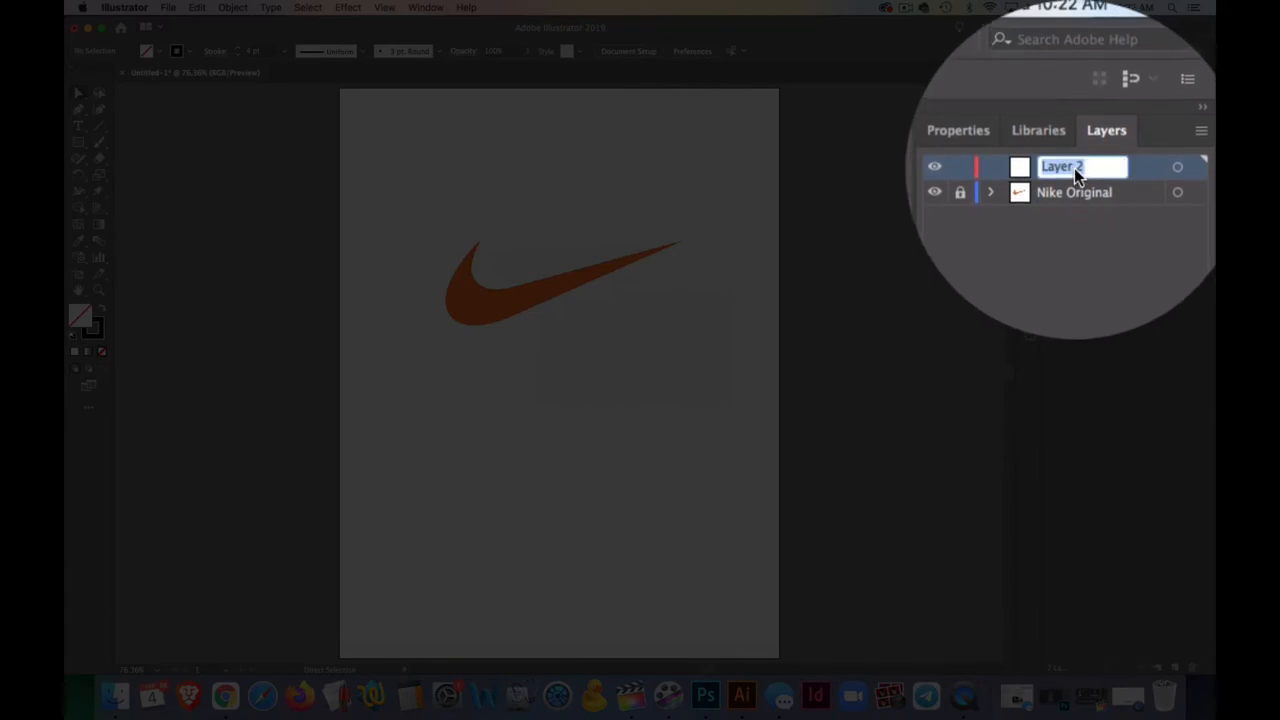
text(My Nike)
key(Return)
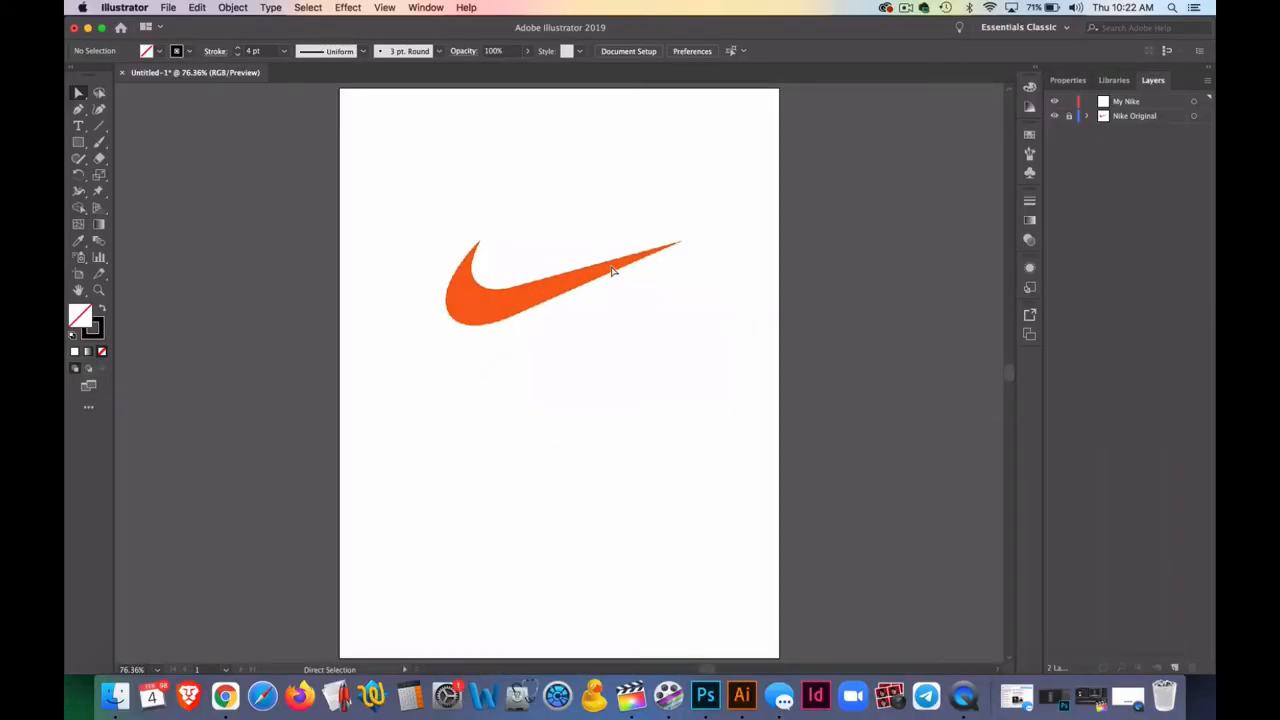
Step: Zoom in on the swoosh to magnify it for tracing
click(98, 290)
click(542, 301)
click(596, 364)
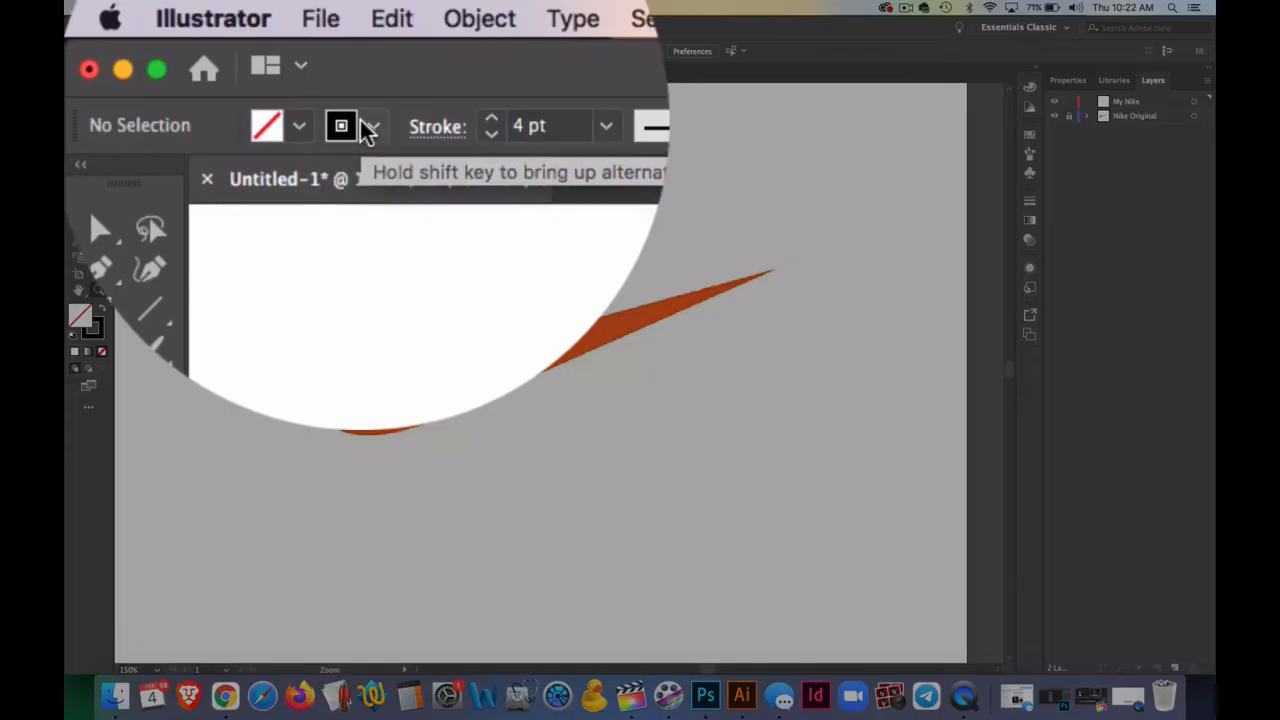
Step: Set the stroke colour for new paths to RGB Blue and take up the Pen tool
click(158, 51)
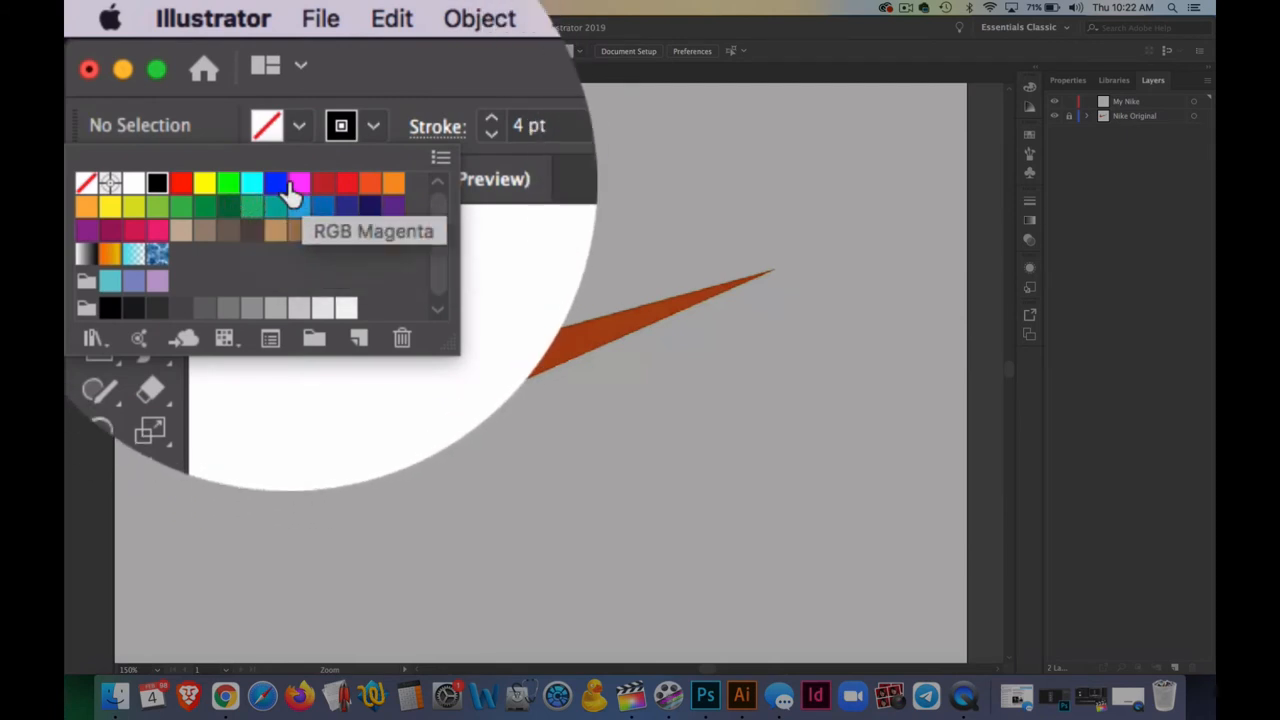
click(276, 183)
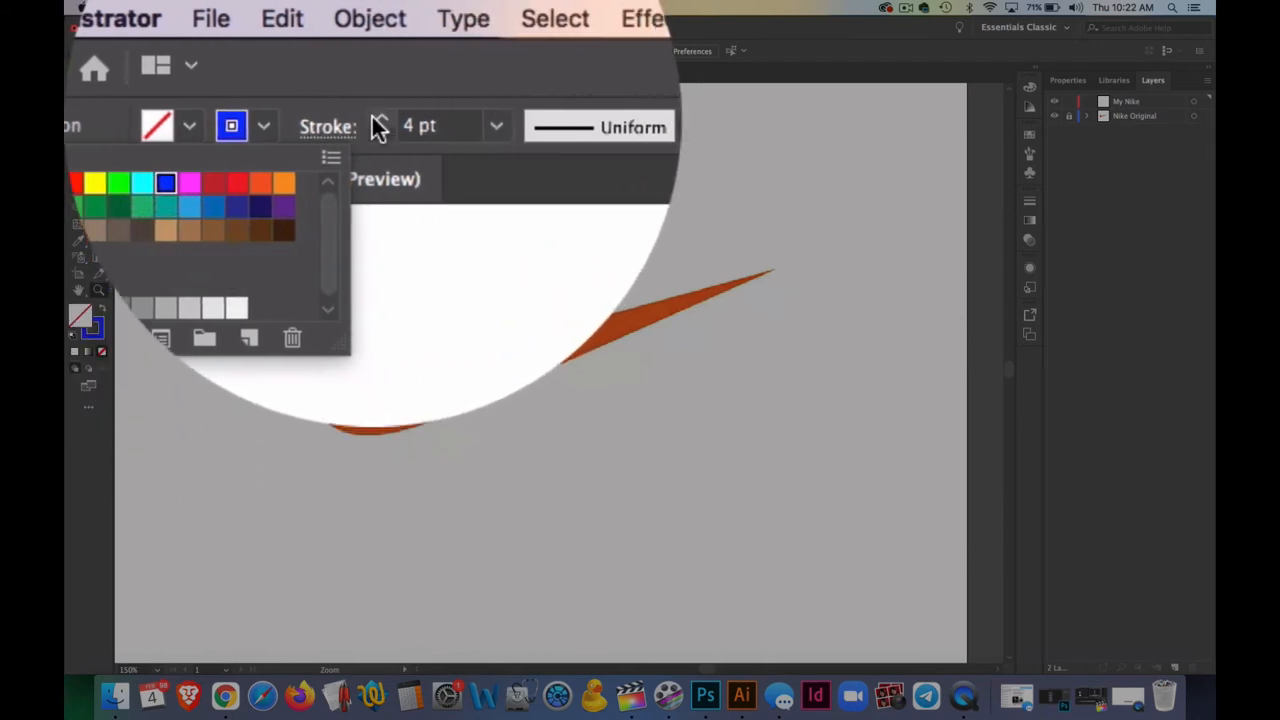
click(371, 90)
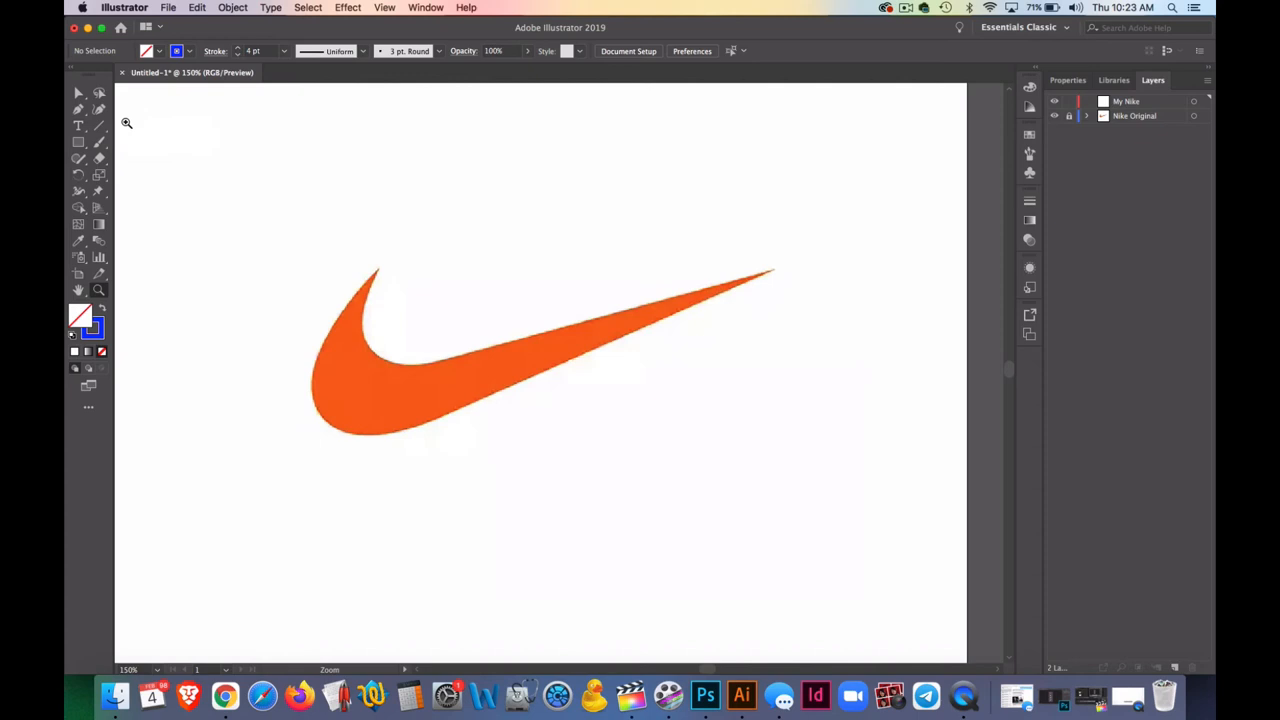
click(80, 110)
Step: Trace from the swoosh's right tip along the top edge and up the inner curve to the upper tip
click(776, 272)
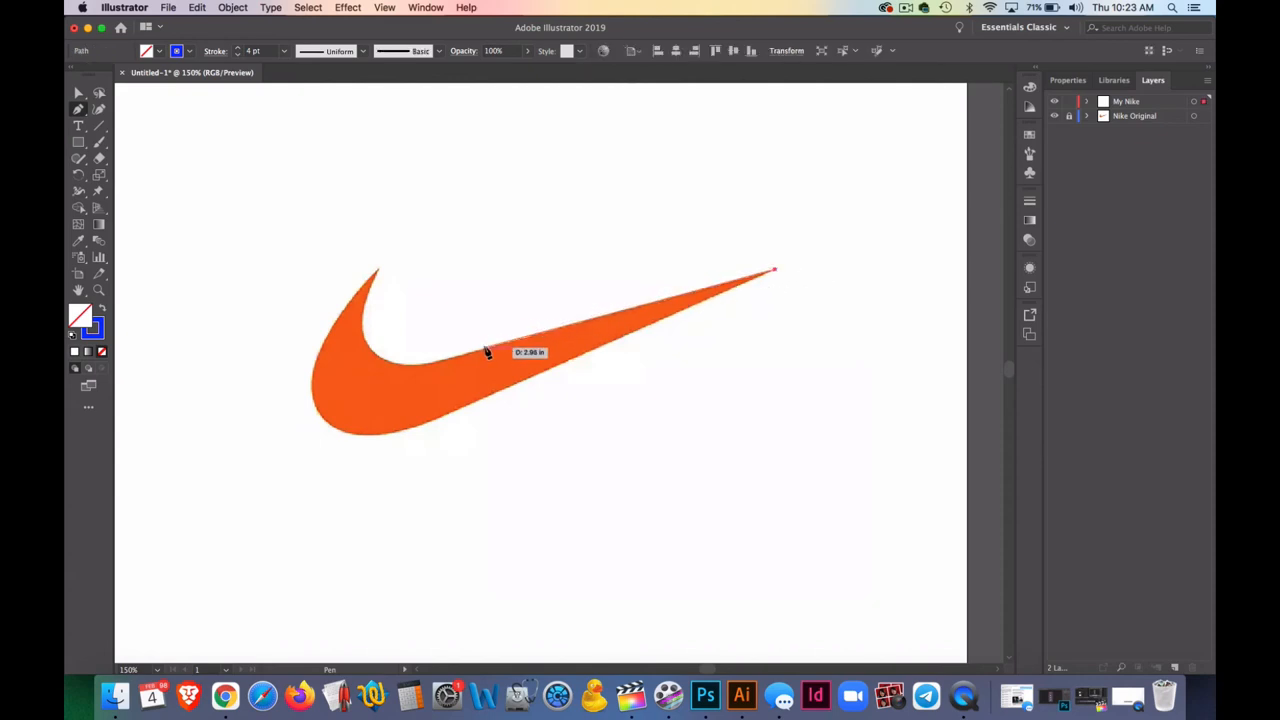
click(484, 355)
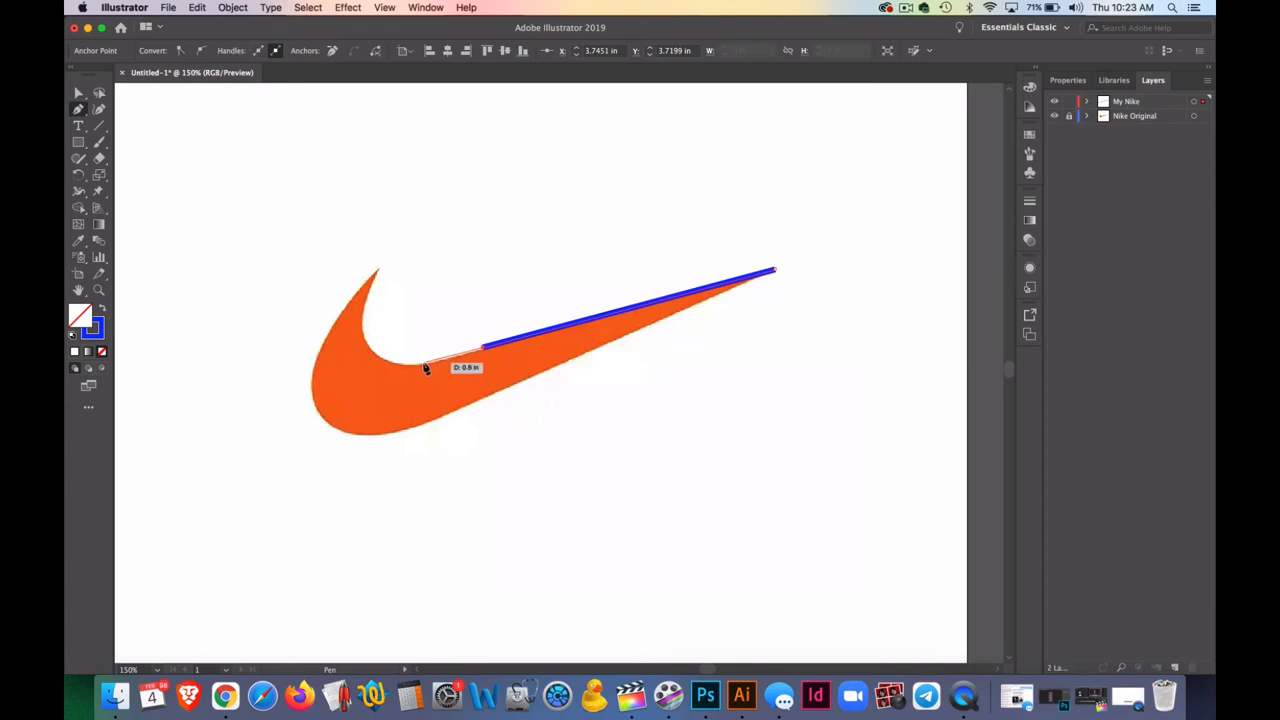
click(440, 356)
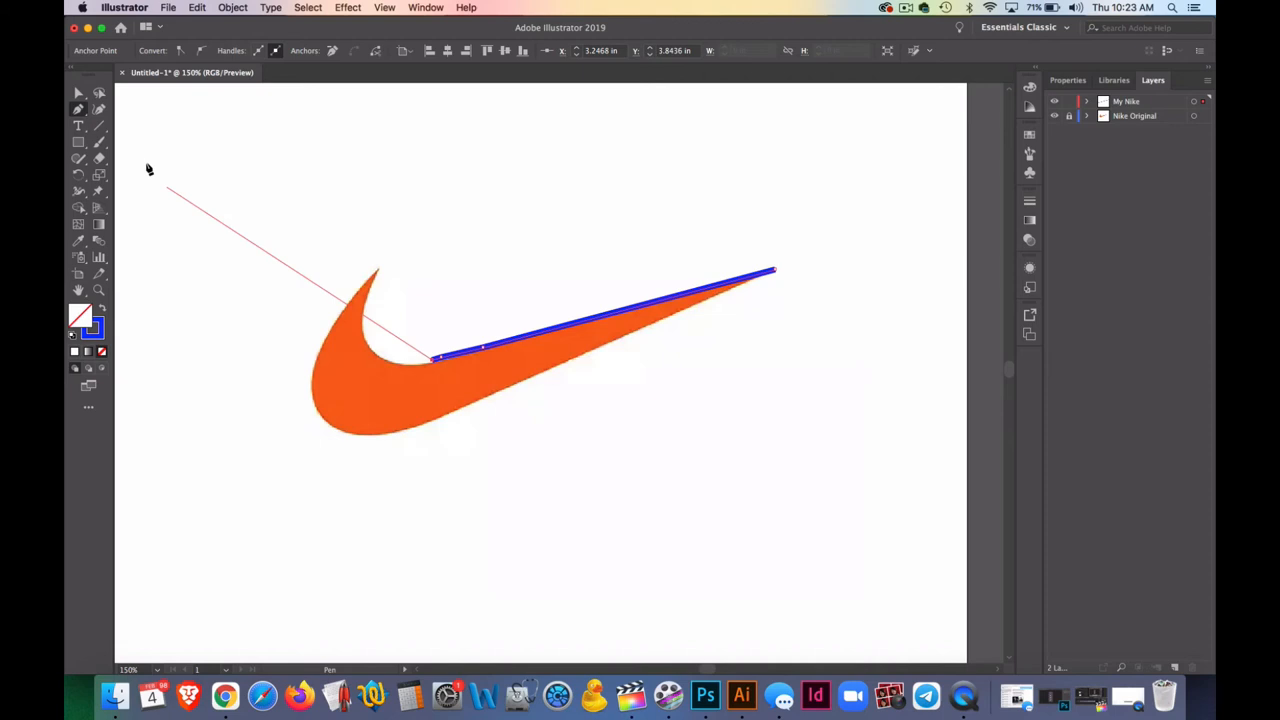
key(shift+grave)
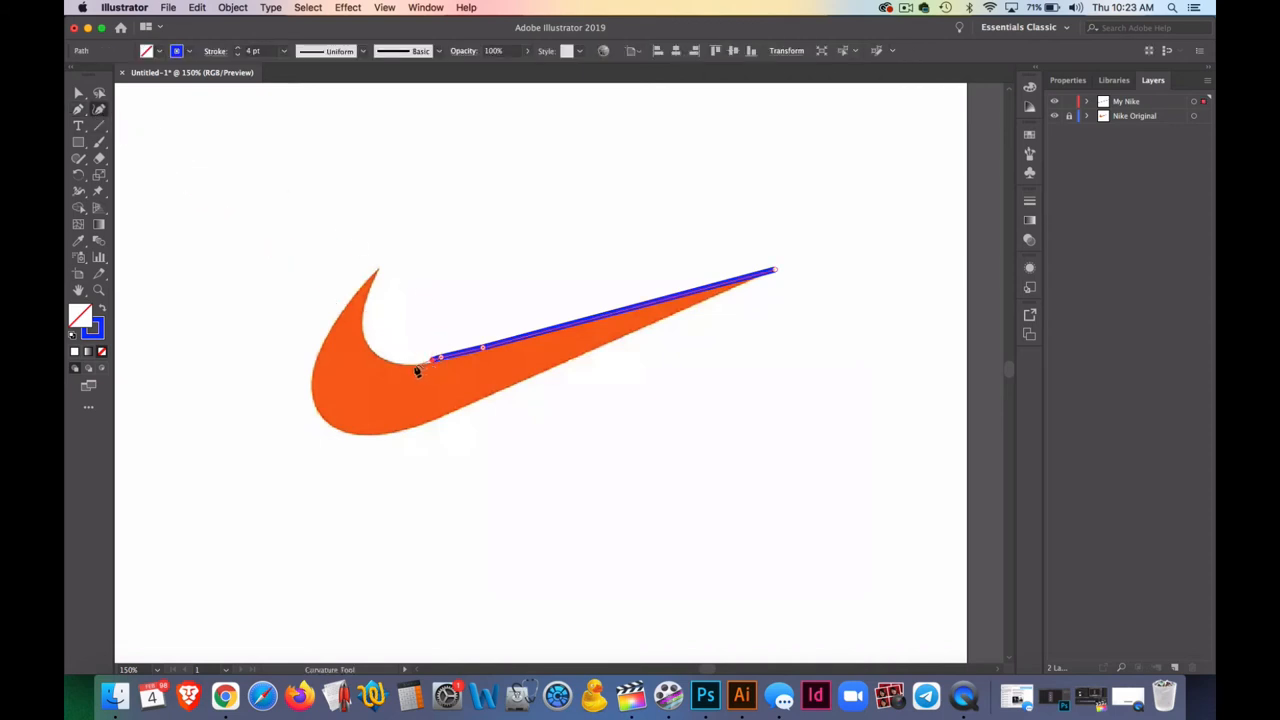
click(406, 364)
click(368, 342)
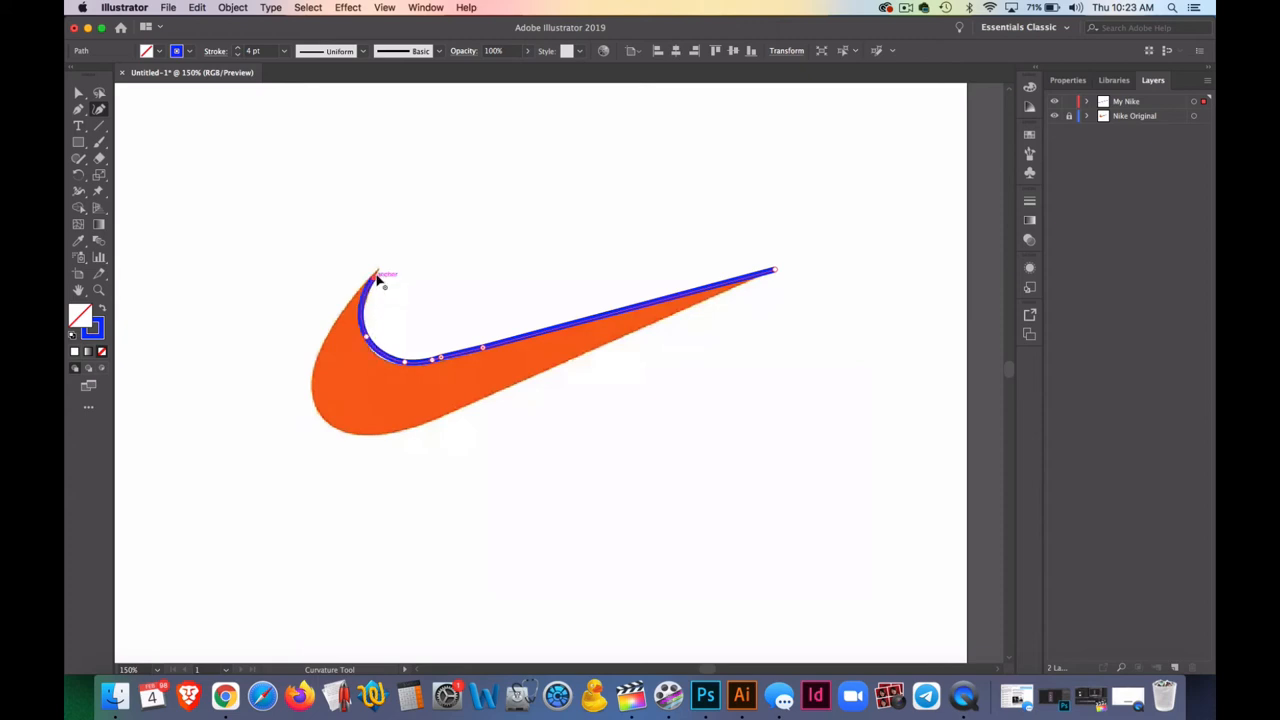
click(377, 278)
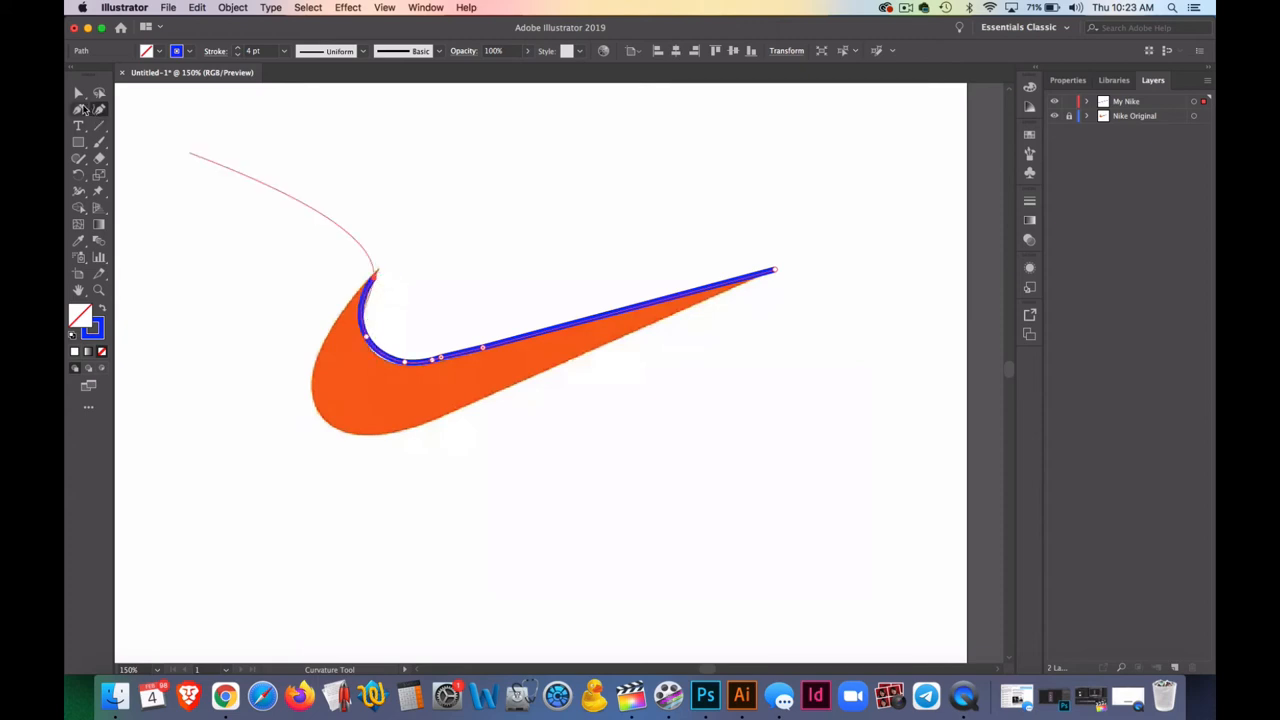
Step: Turn the corner at the upper tip and trace down the outer left edge around the bottom-left
click(80, 109)
mouse_move(377, 278)
mouse_down()
mouse_move(333, 323)
mouse_move(163, 128)
mouse_up()
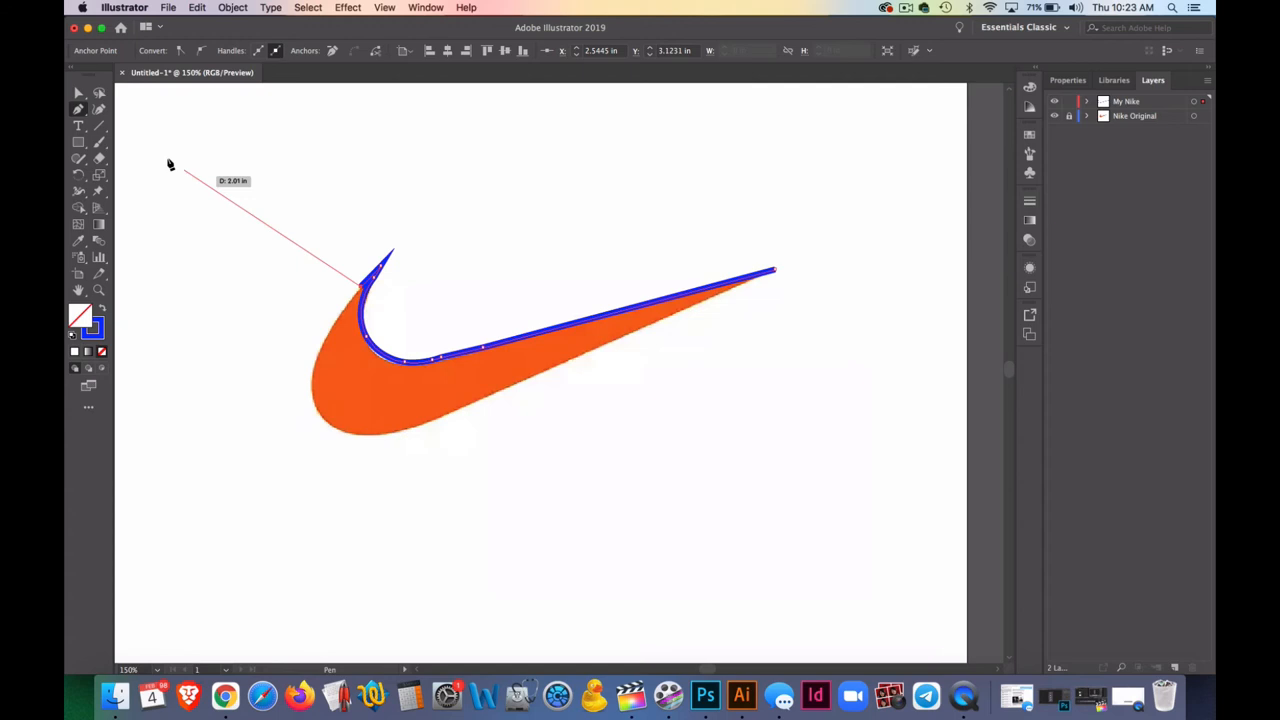
click(295, 275)
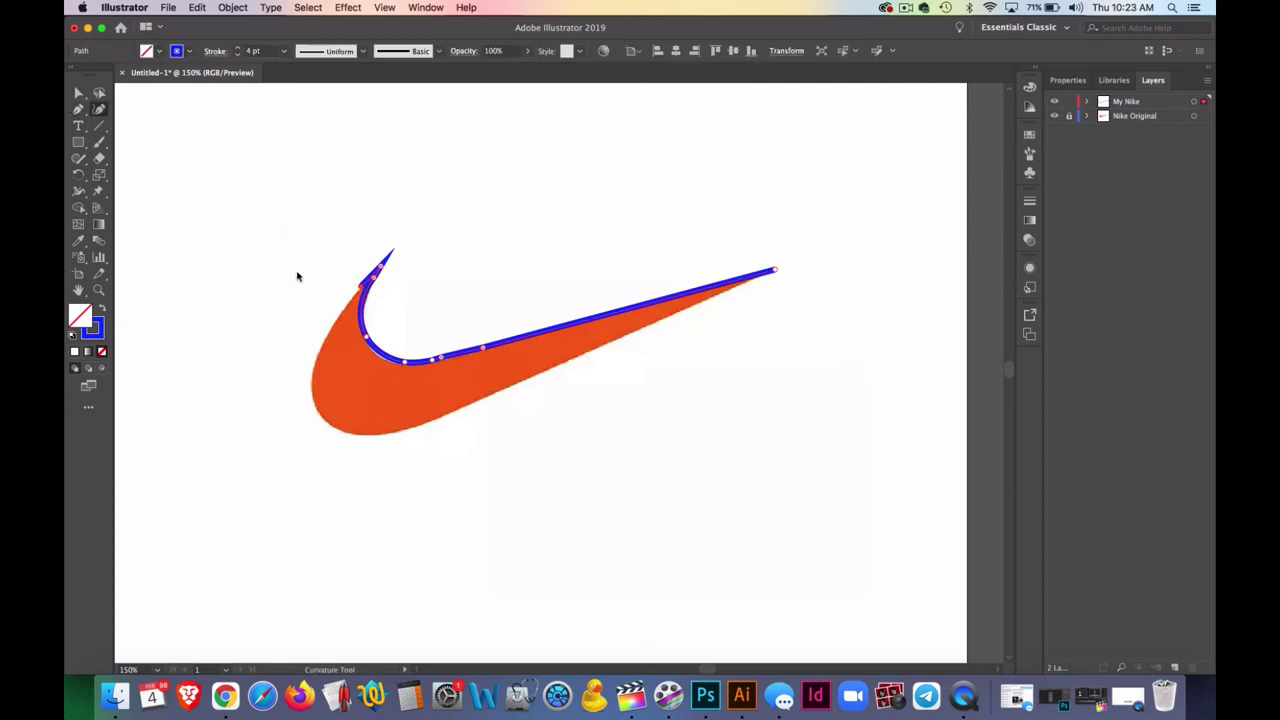
click(321, 345)
click(311, 395)
click(335, 428)
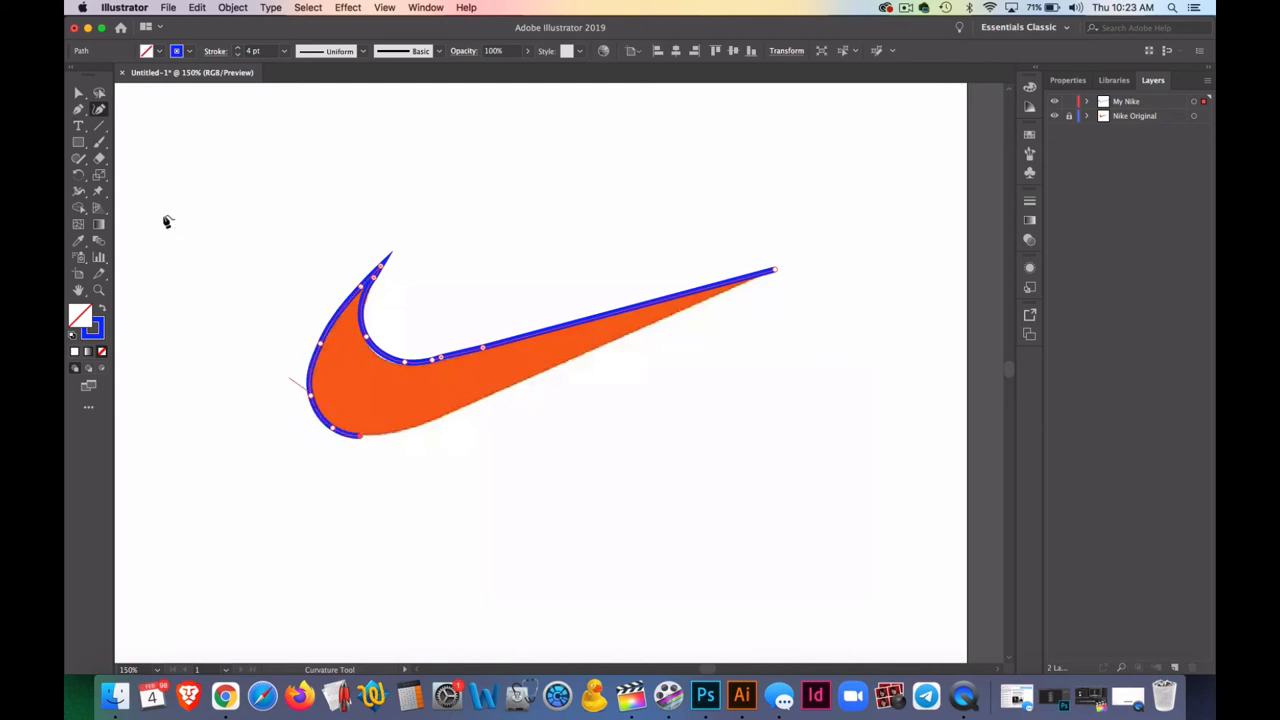
Step: Shape the curve along the bottom edge and close the path back at the right tip
click(80, 109)
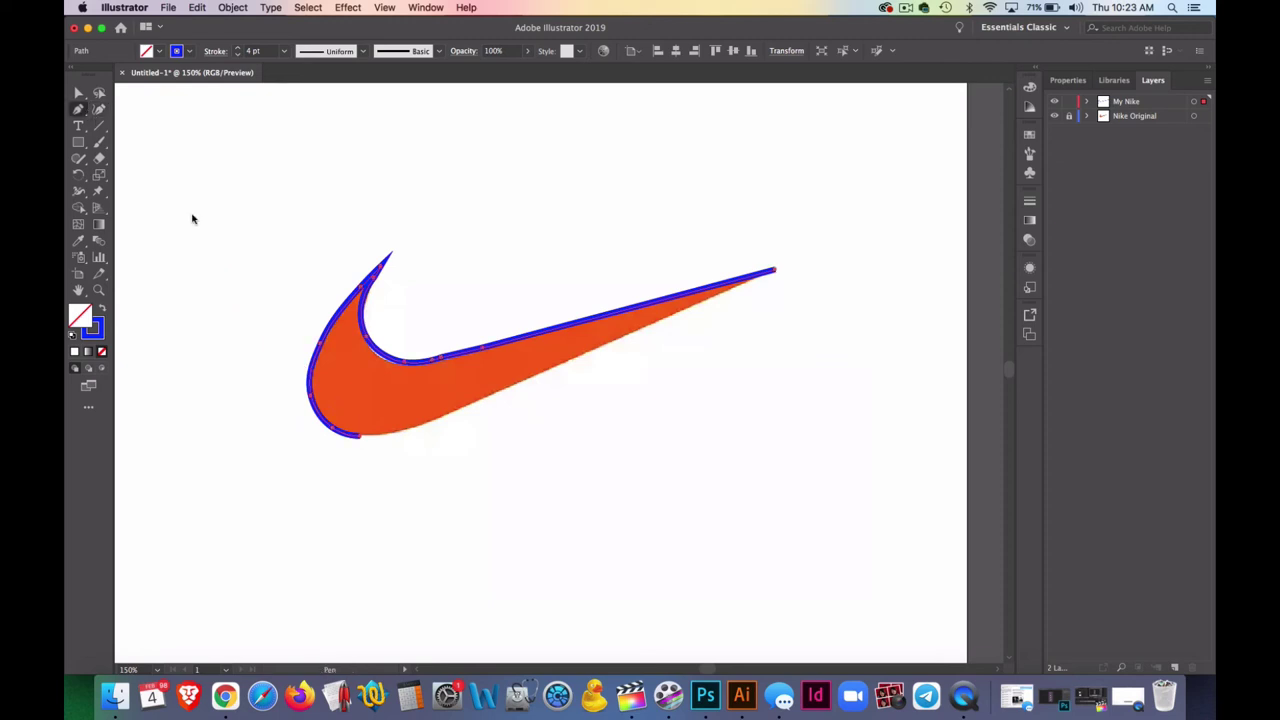
click(366, 438)
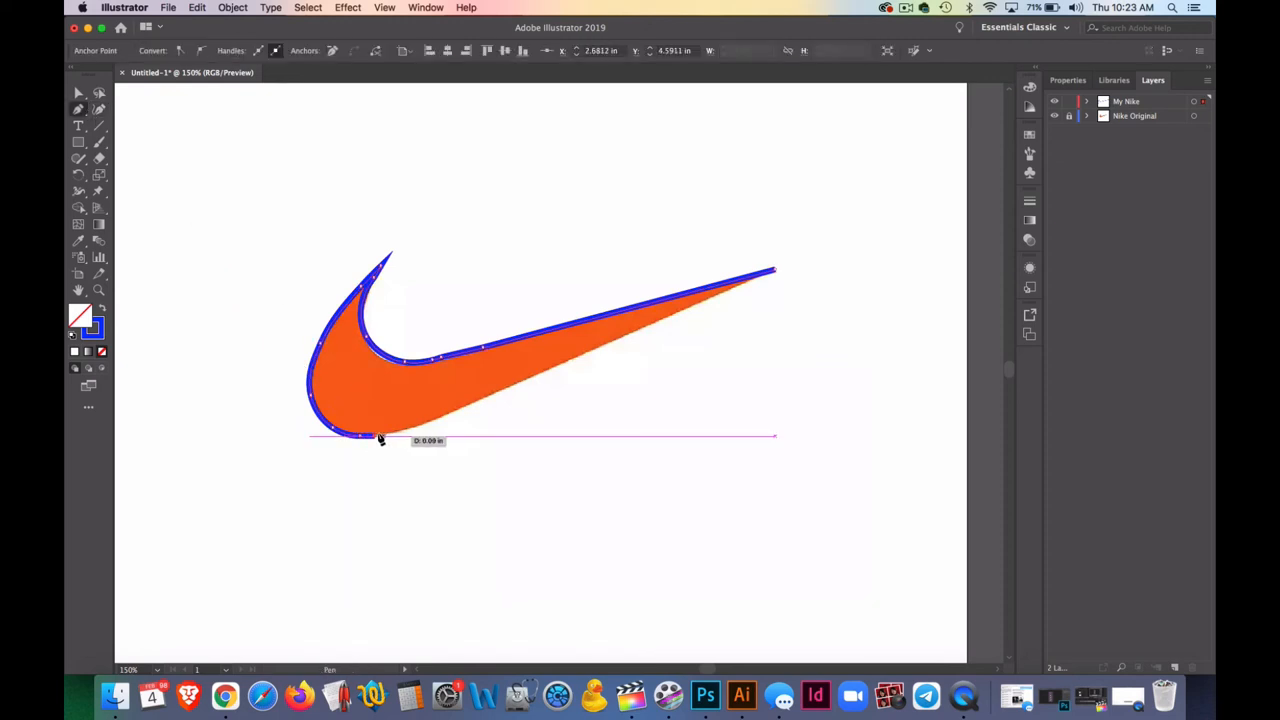
click(98, 109)
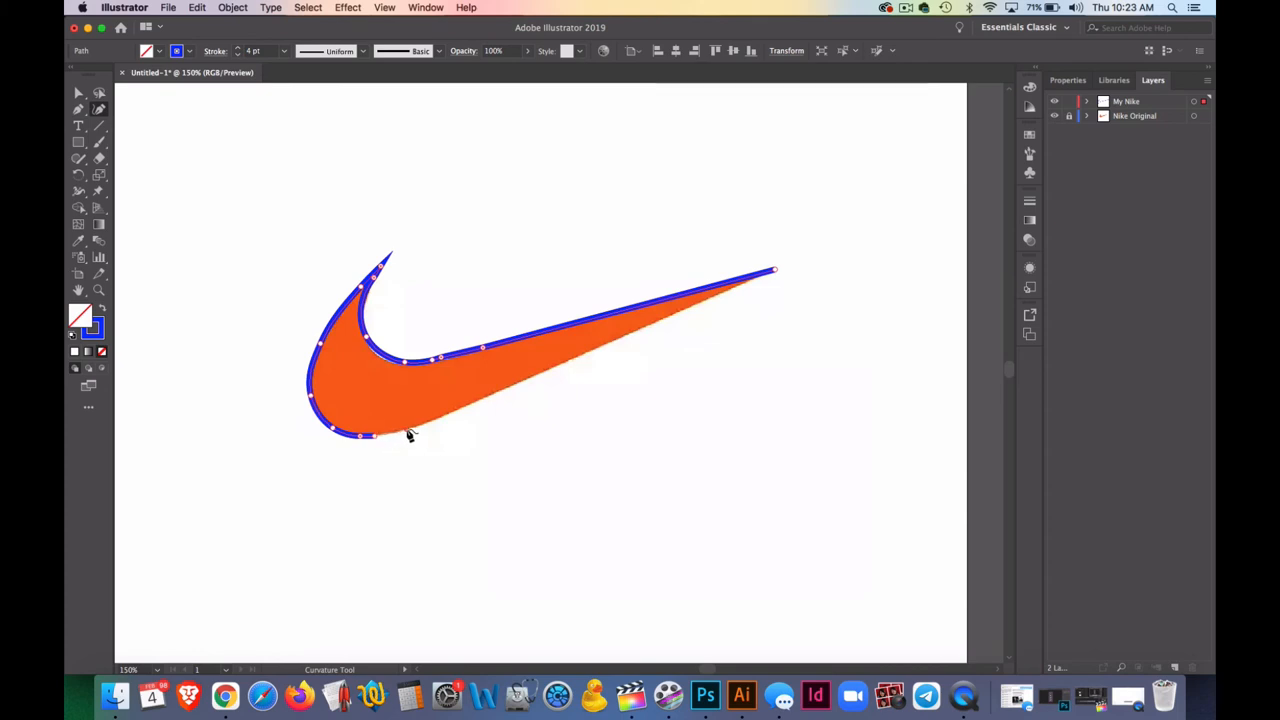
drag(378, 443, 425, 432)
click(80, 109)
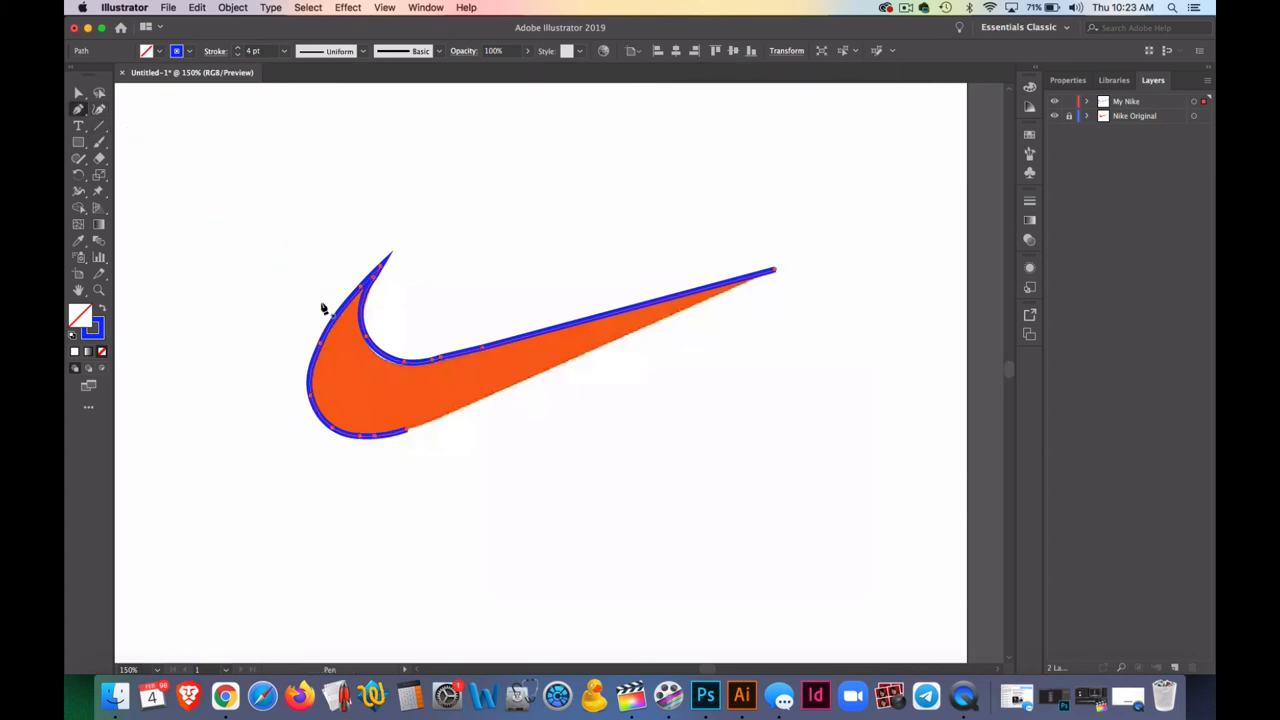
click(416, 436)
drag(418, 432, 545, 385)
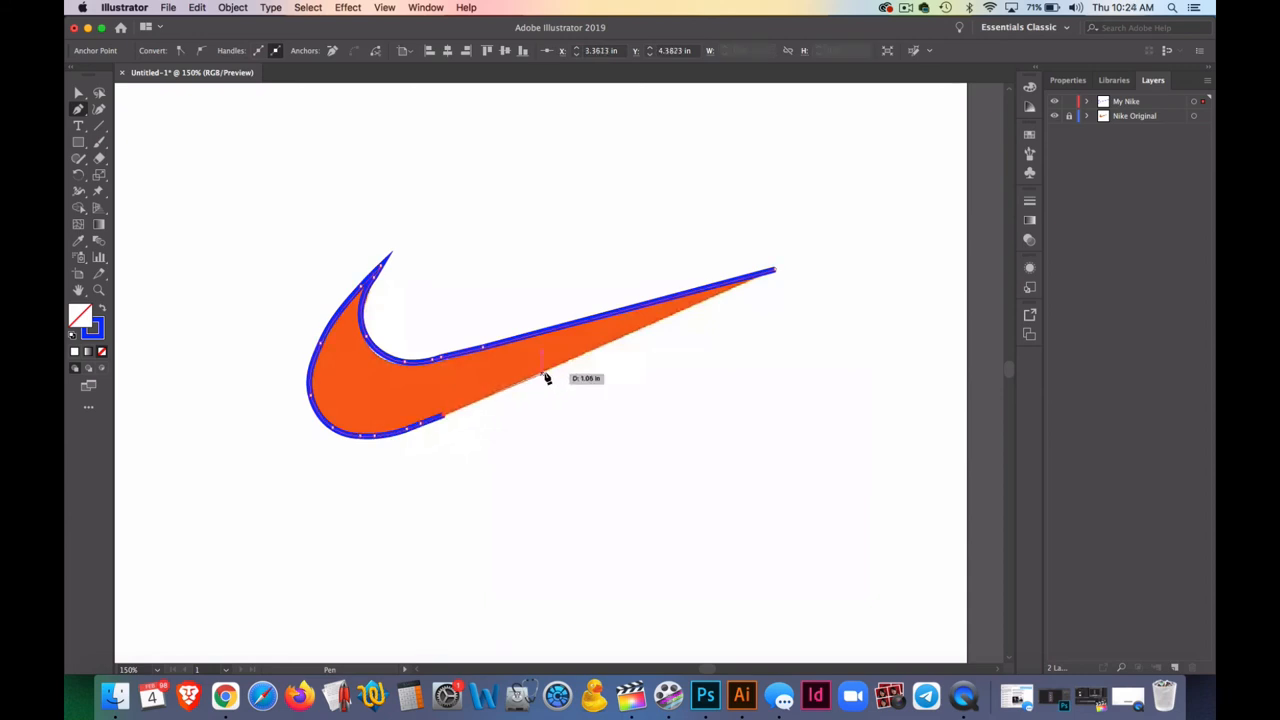
click(553, 376)
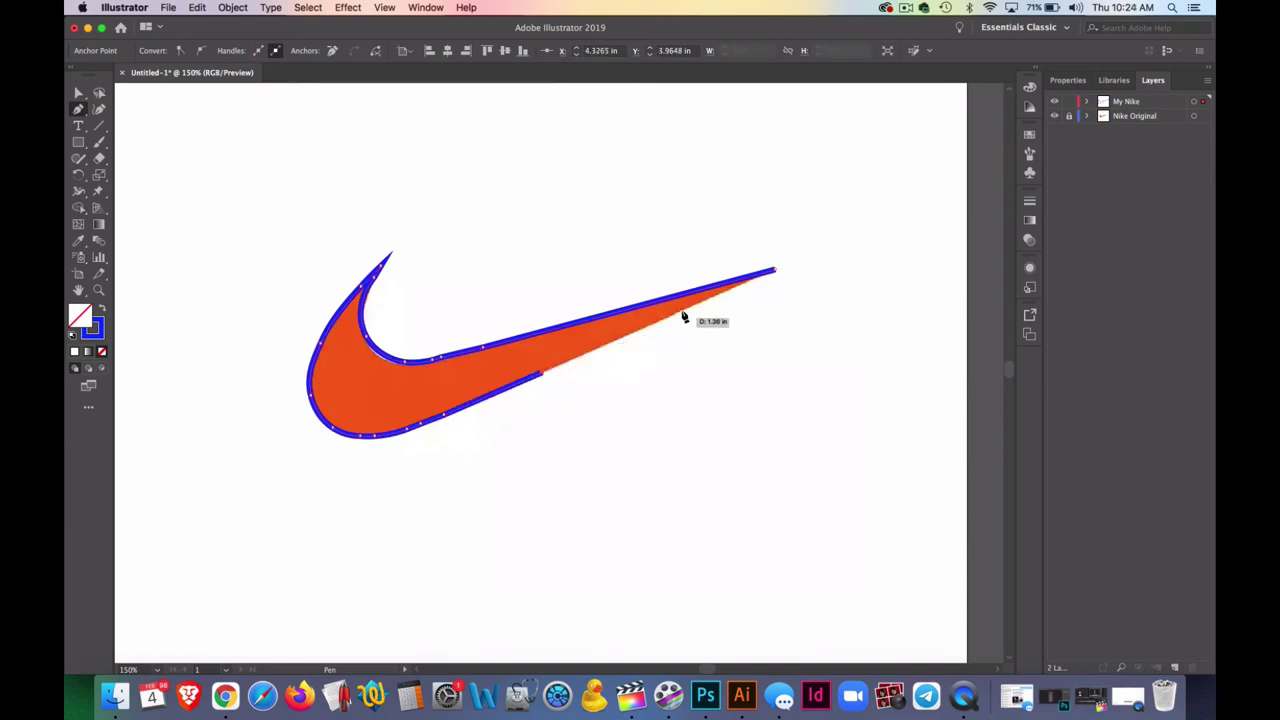
click(765, 280)
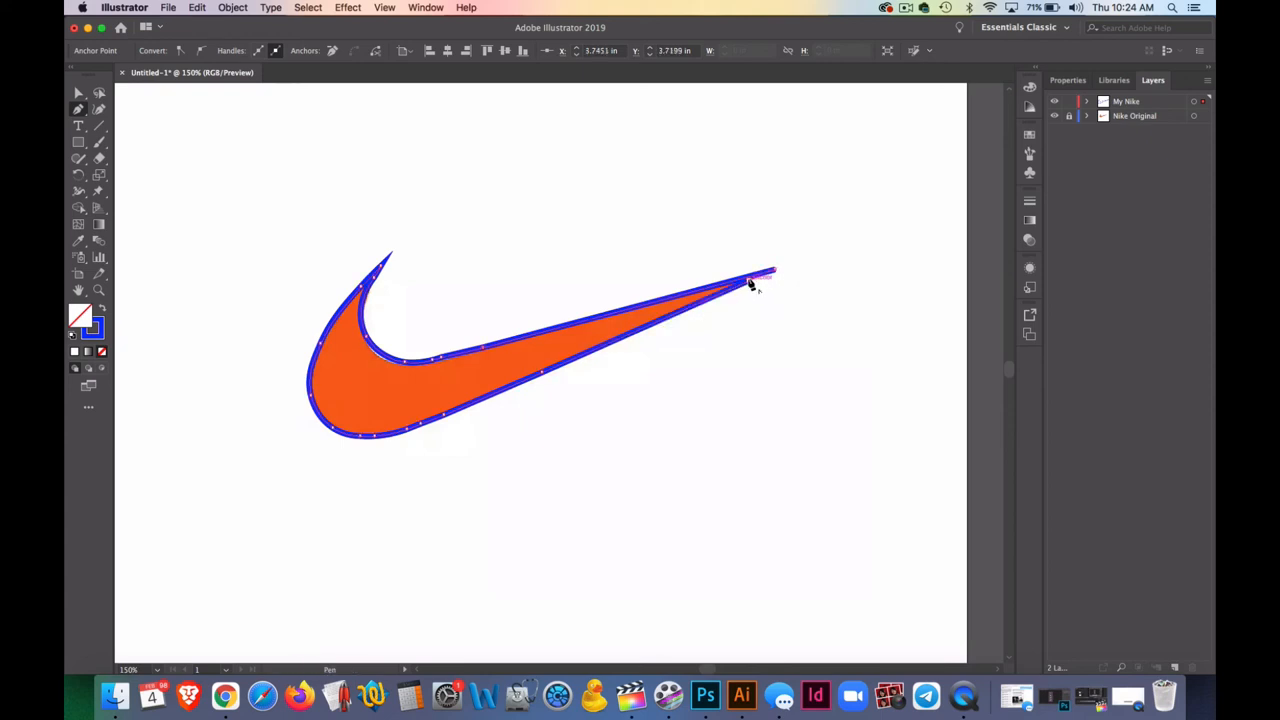
Step: Leave the Pen tool and switch to the Direct Selection tool for anchor-point editing
click(79, 93)
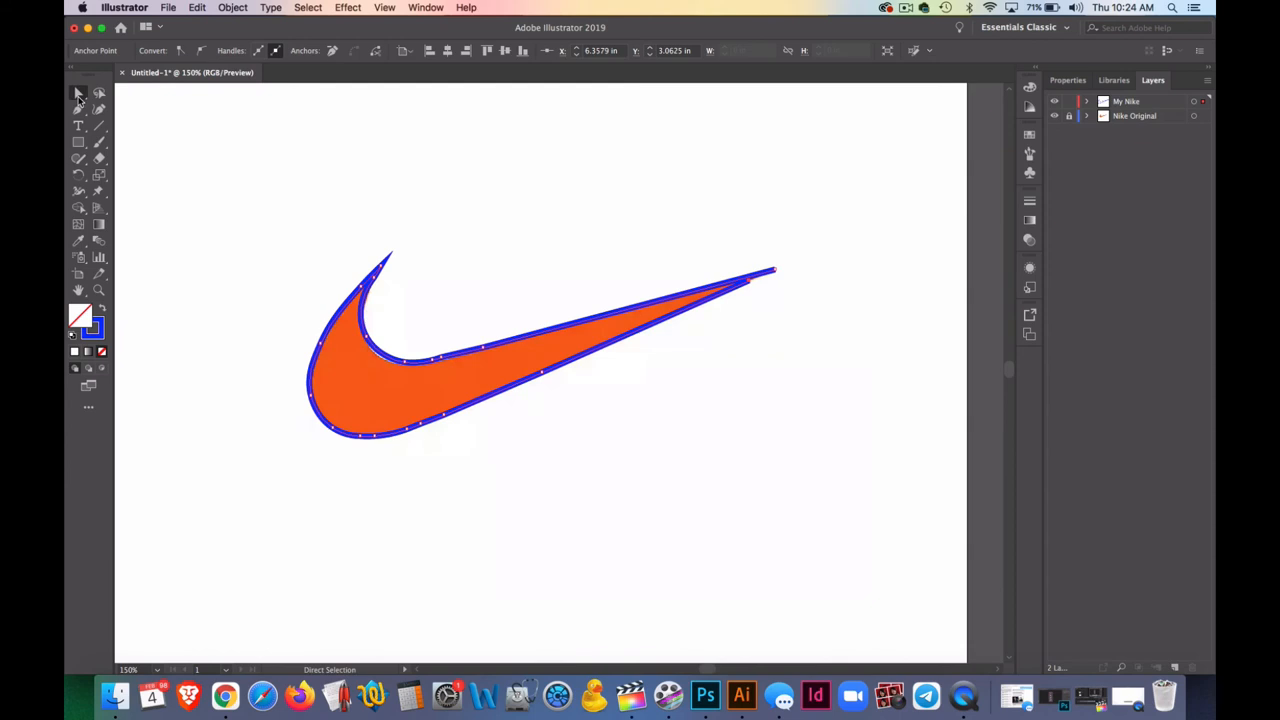
drag(79, 93, 115, 128)
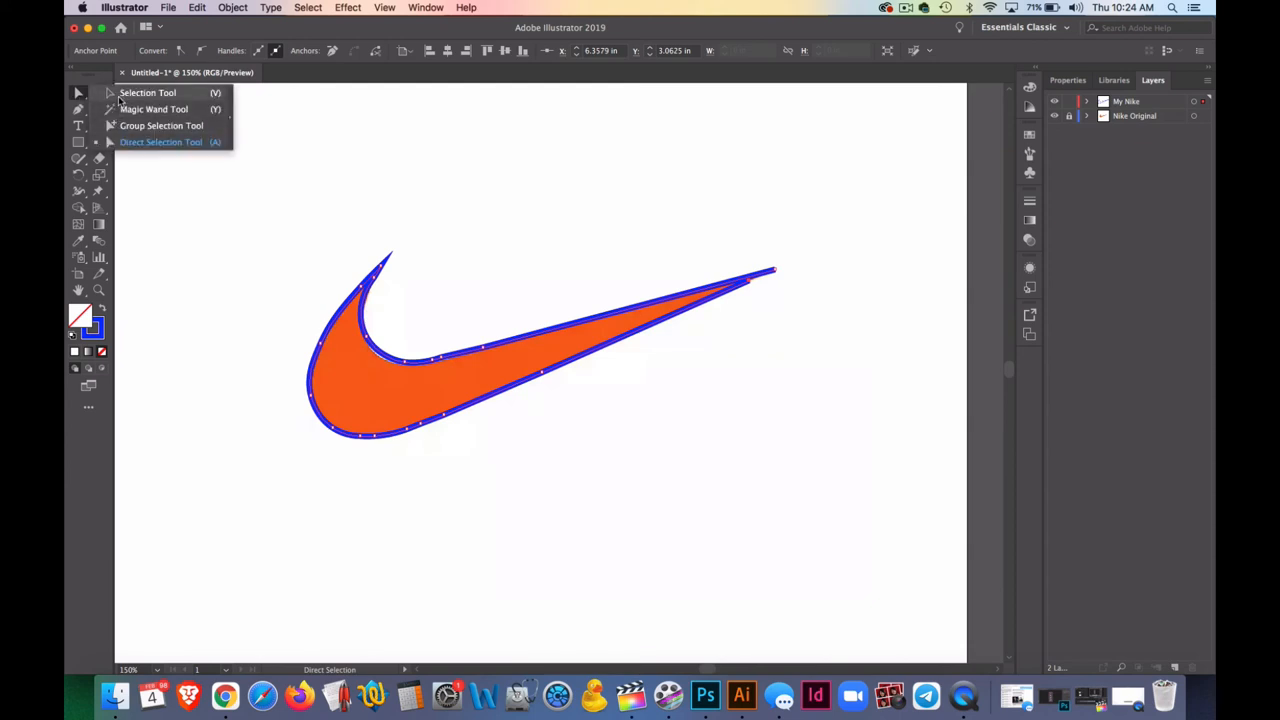
click(160, 141)
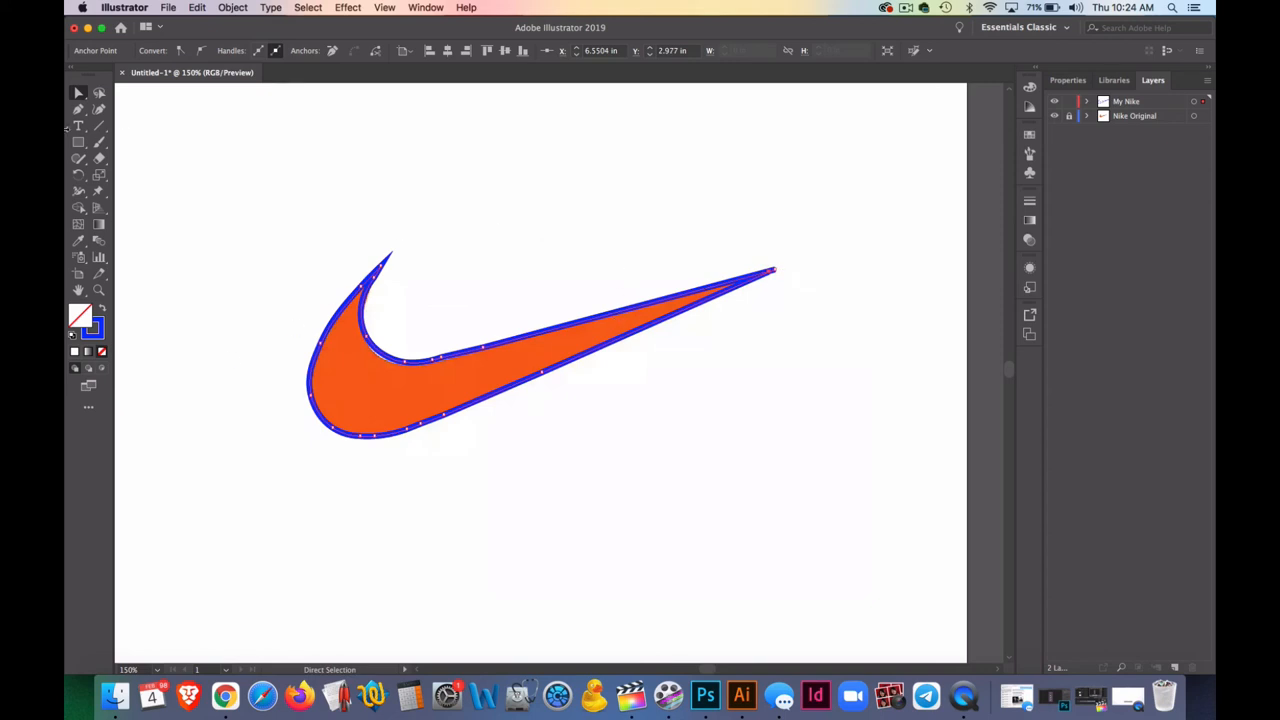
Step: Try picking green from the fill swatches and selecting the traced path directly
click(363, 200)
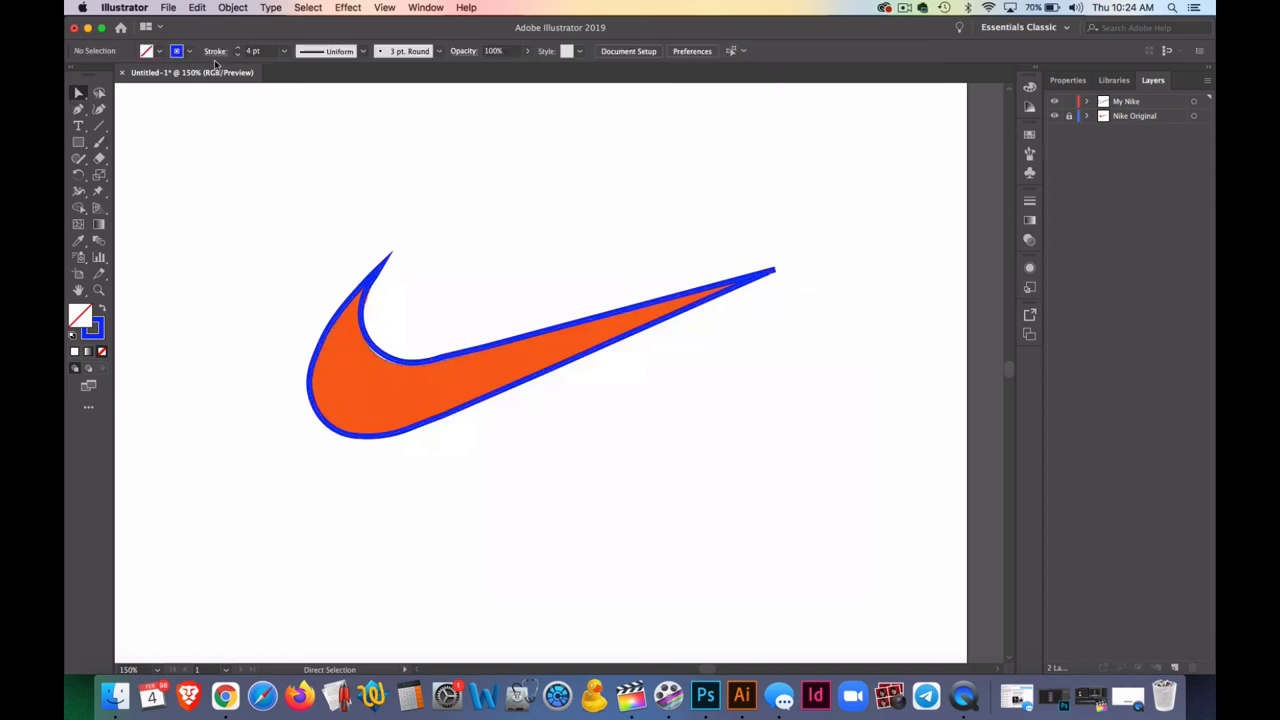
click(158, 52)
click(130, 78)
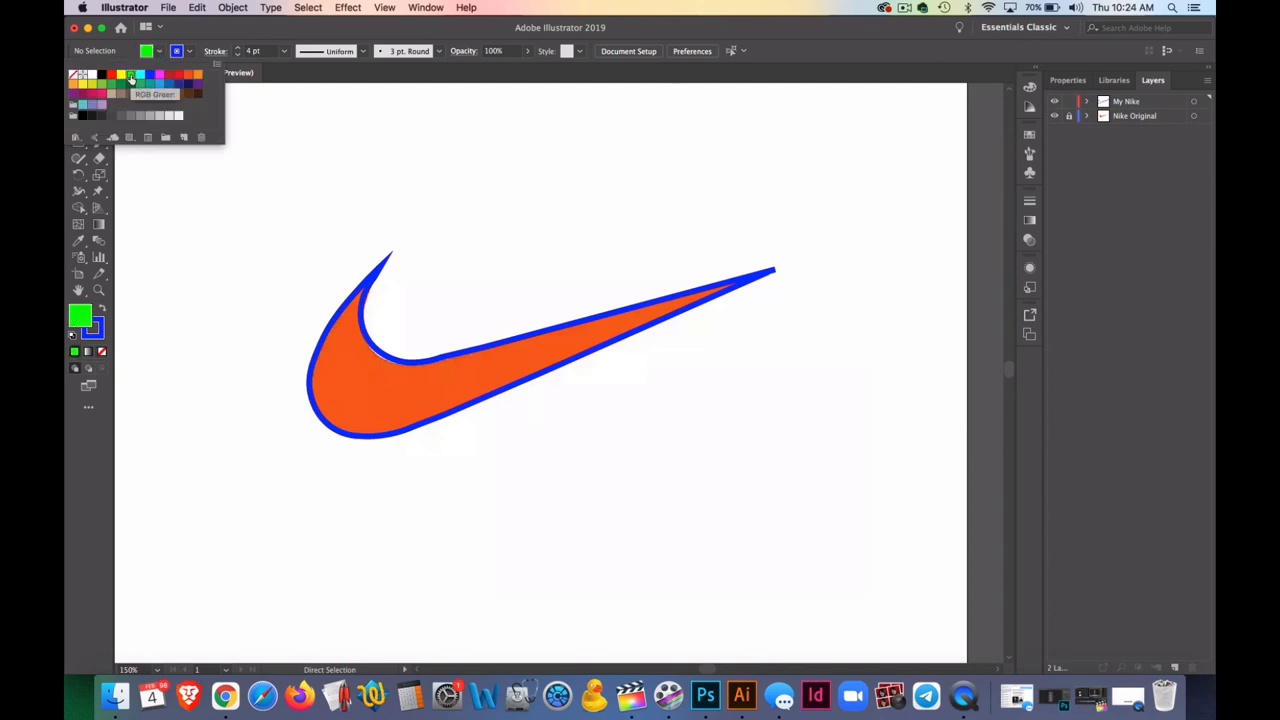
click(330, 140)
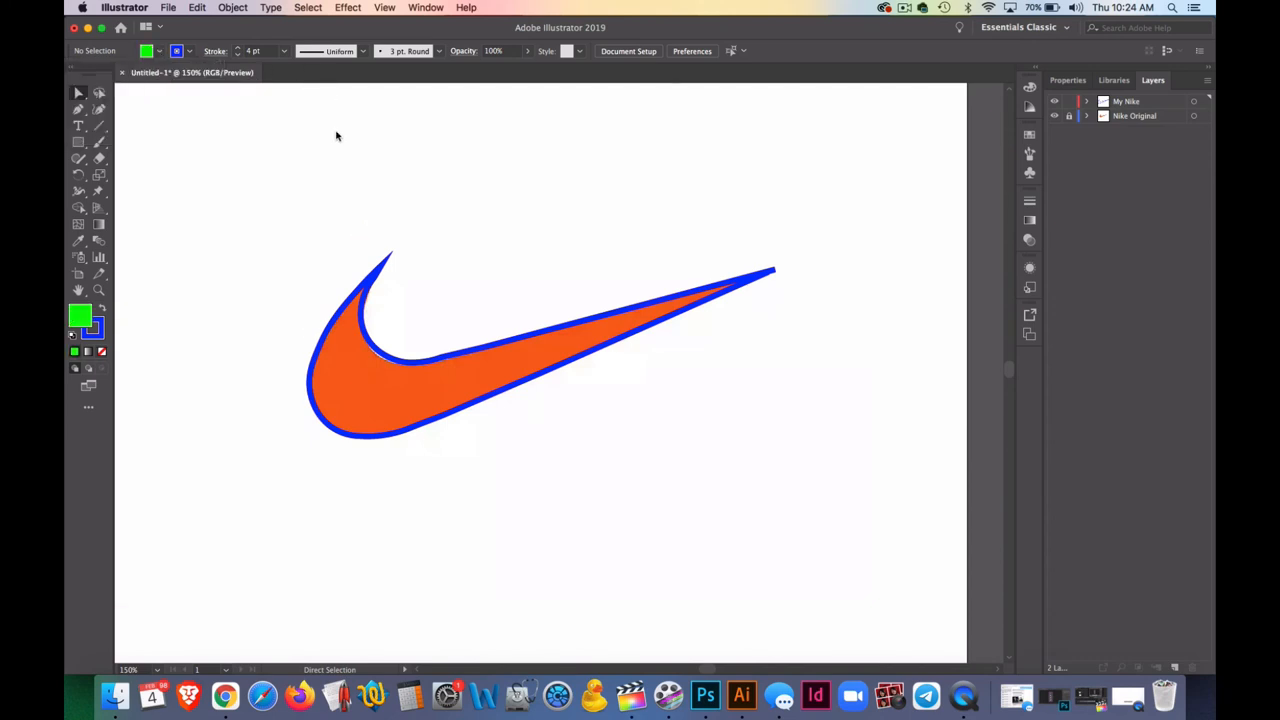
click(362, 283)
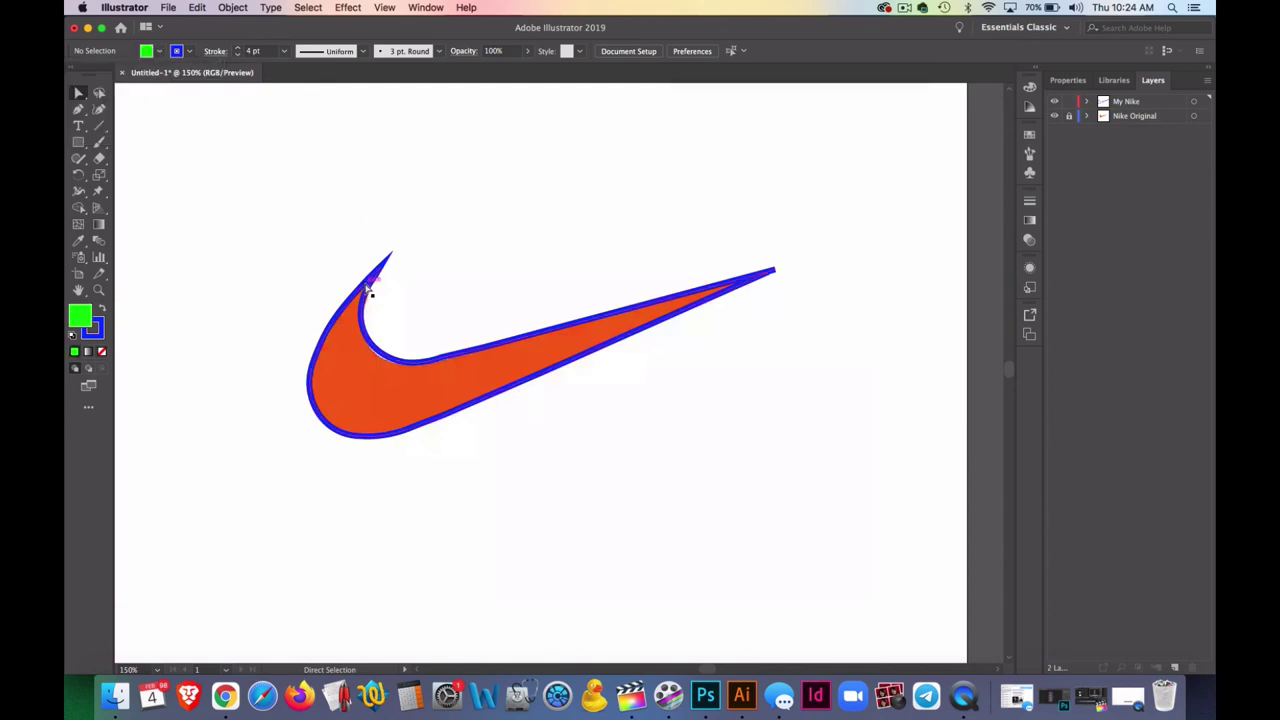
Step: Select the whole swoosh path, fill it with RGB Green, and deselect it
click(80, 93)
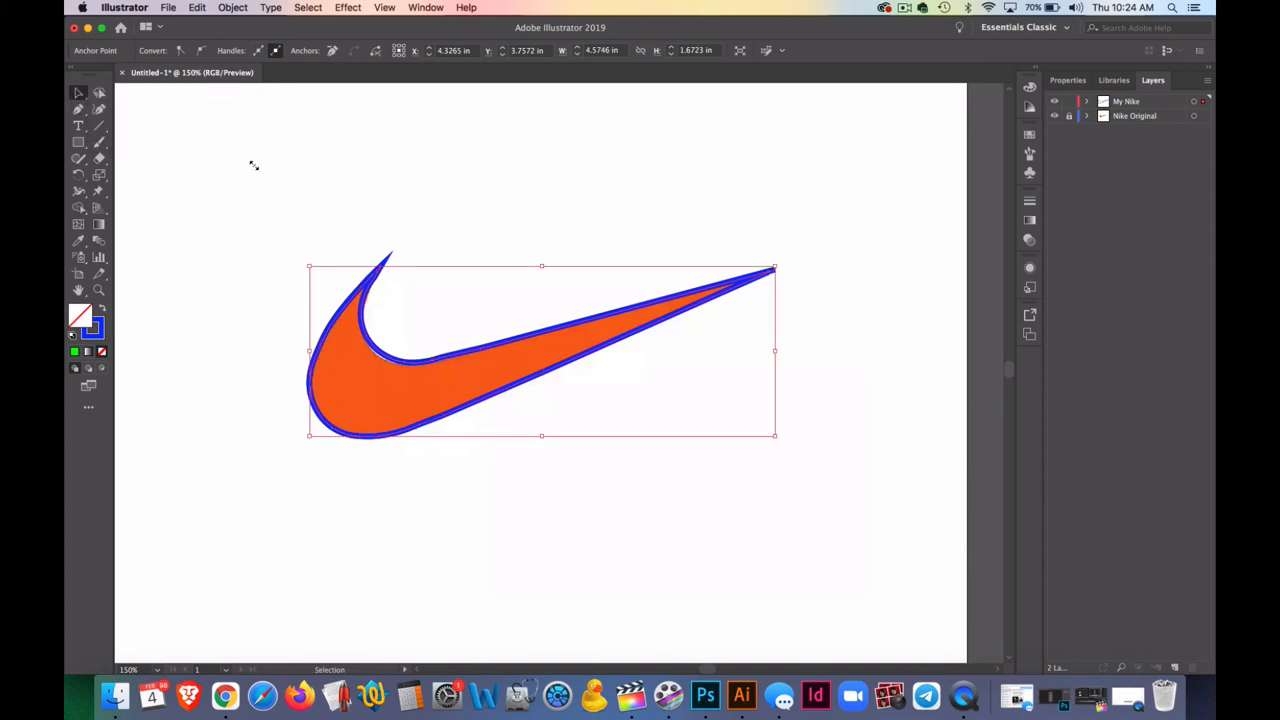
click(370, 287)
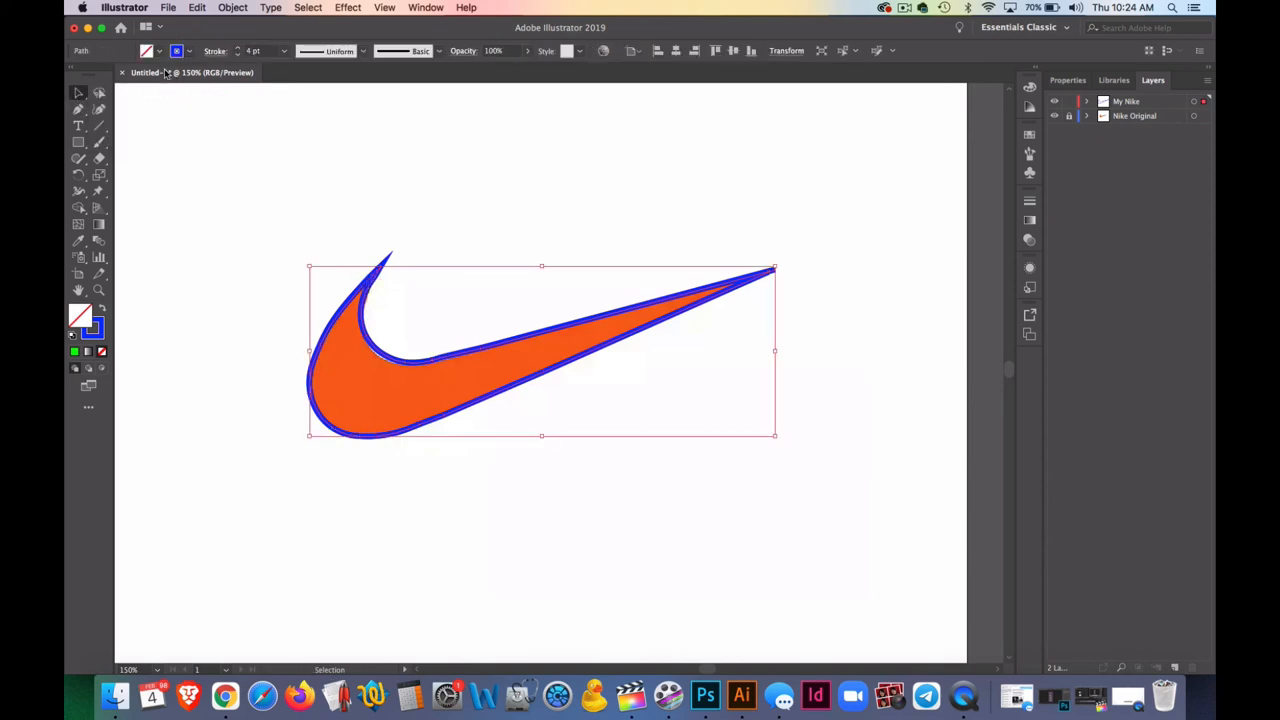
click(163, 51)
click(137, 83)
click(246, 123)
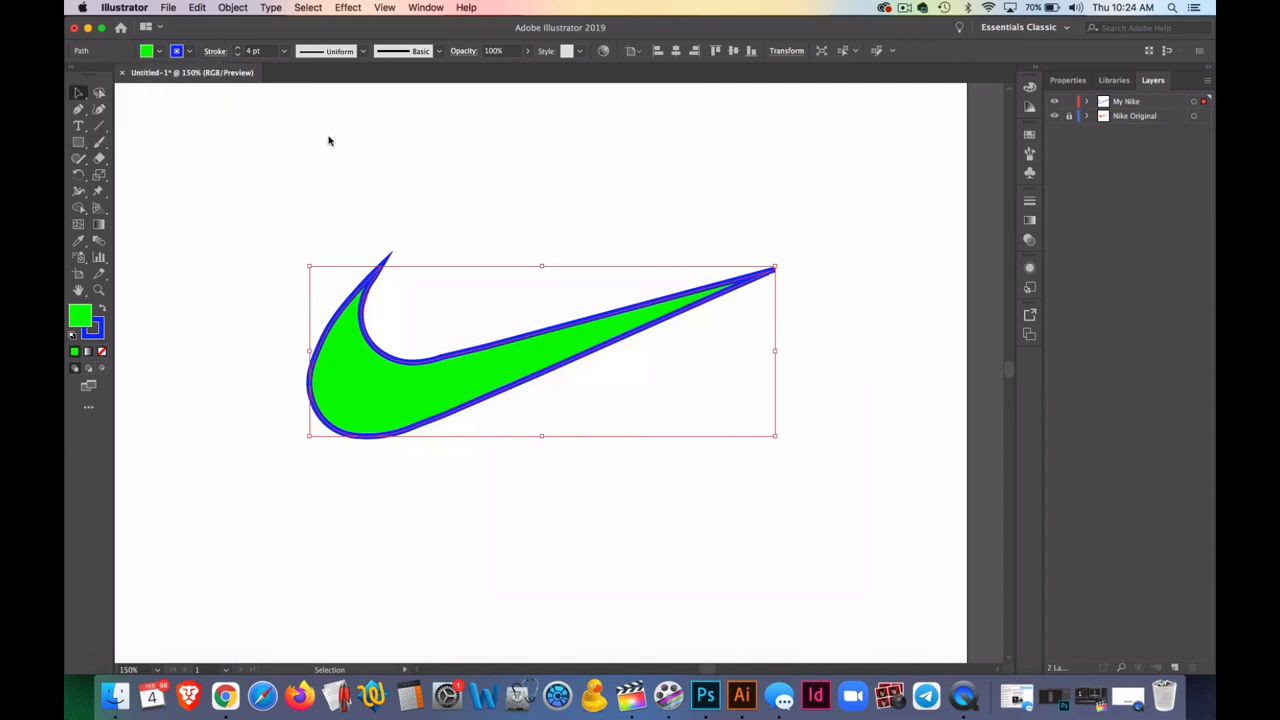
click(644, 236)
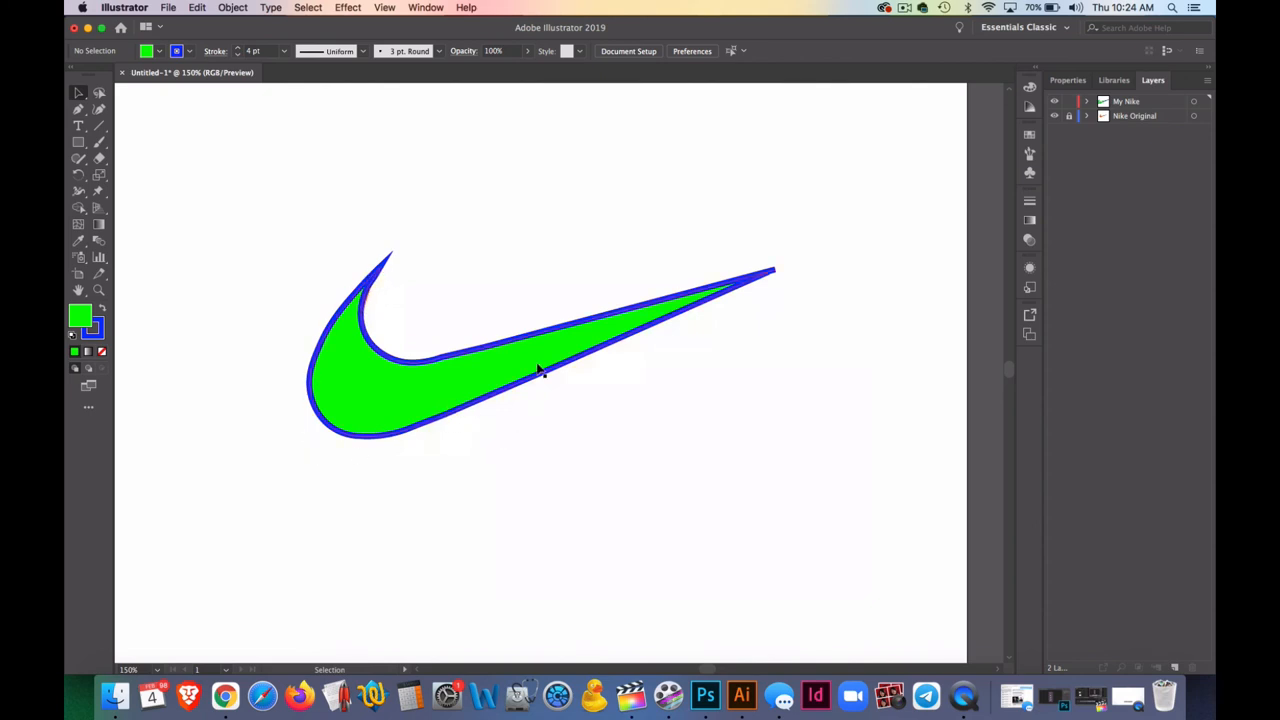
Step: Toggle layer visibility so My Nike is hidden and only Nike Original shows
click(1055, 117)
click(1055, 101)
click(1055, 116)
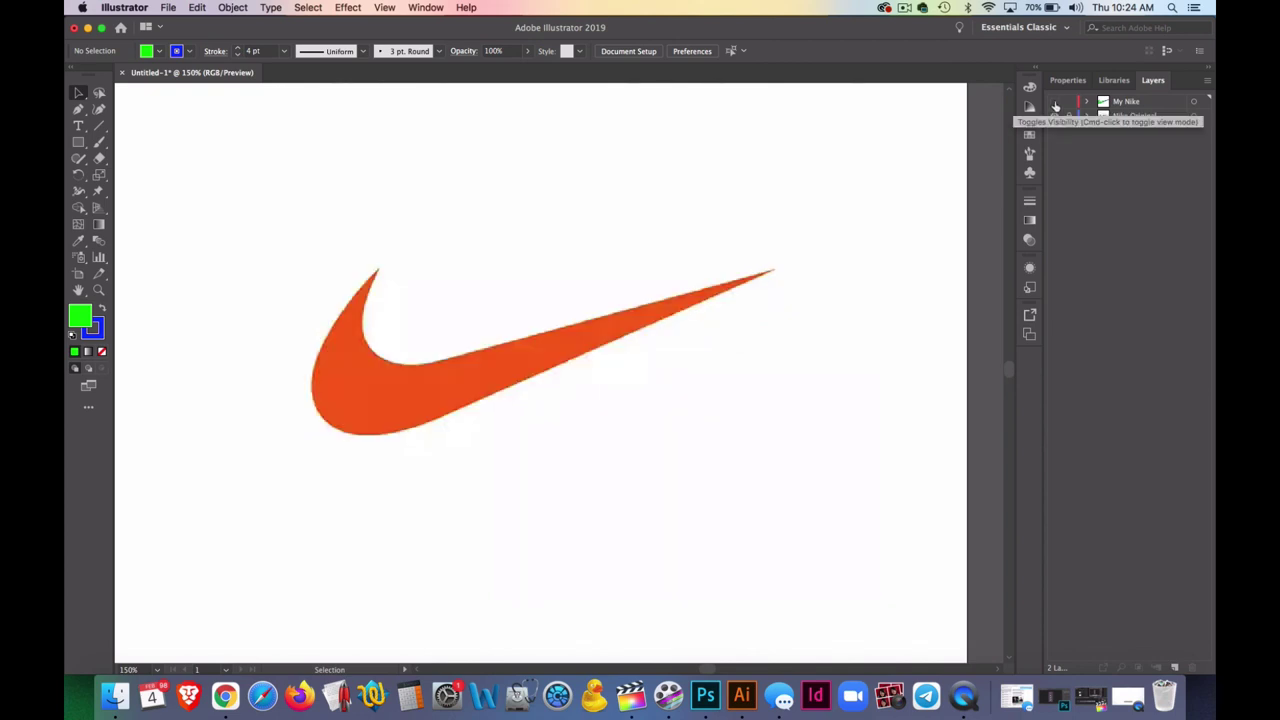
Step: Magnify the original orange swoosh with several Zoom tool clicks
click(97, 289)
click(385, 348)
click(454, 372)
click(547, 381)
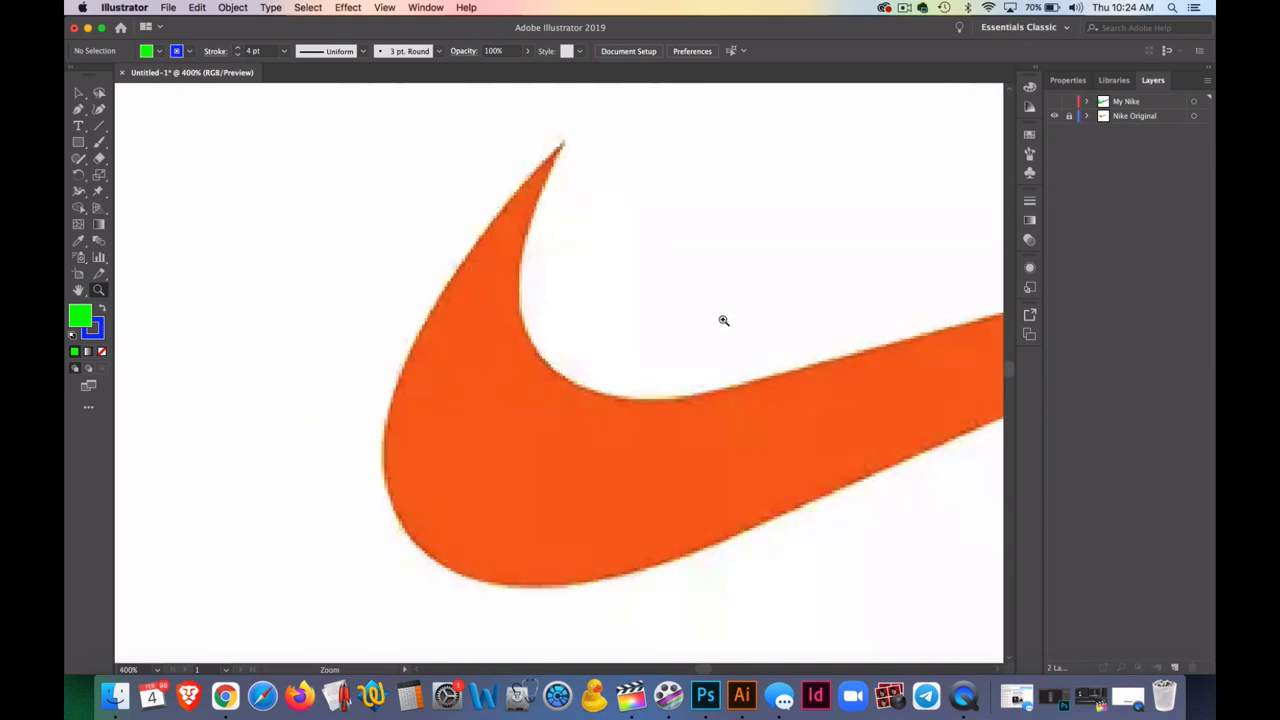
Step: Show the My Nike layer again and zoom to 1200% at the swoosh tip
click(1055, 101)
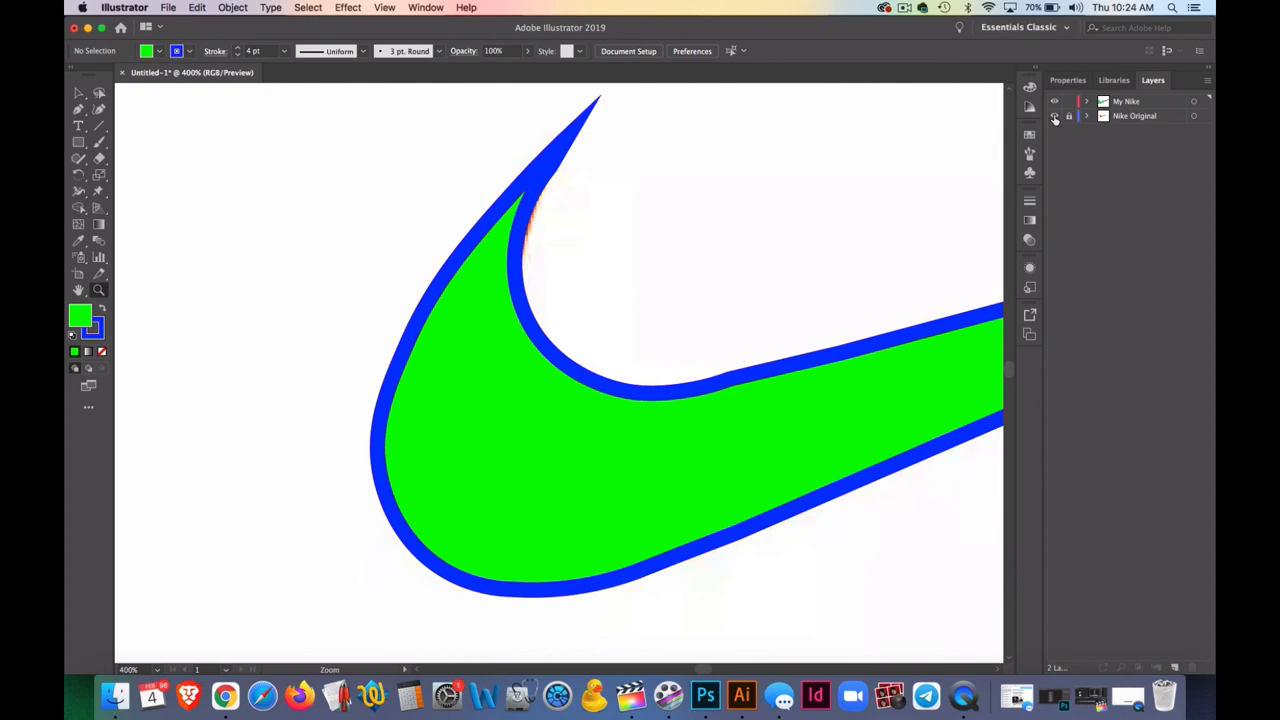
click(426, 337)
click(583, 324)
click(688, 323)
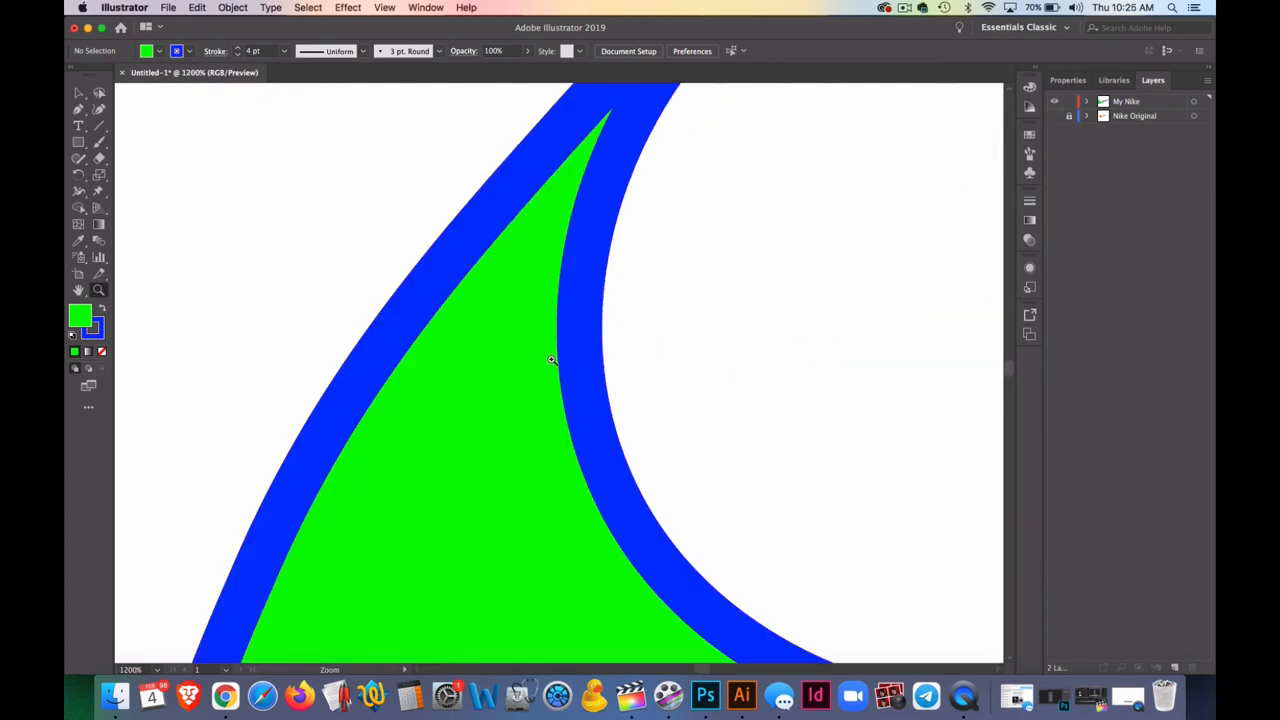
scroll(551, 360, up, 5)
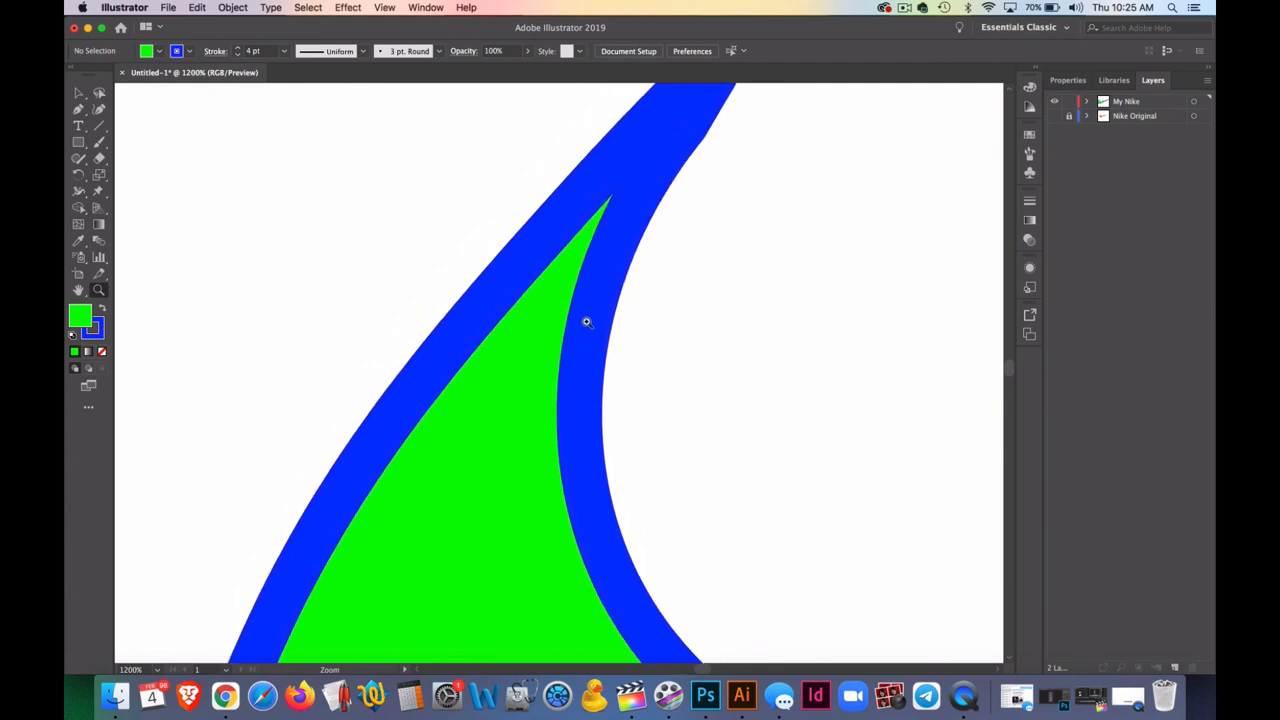
scroll(640, 290, up, 2)
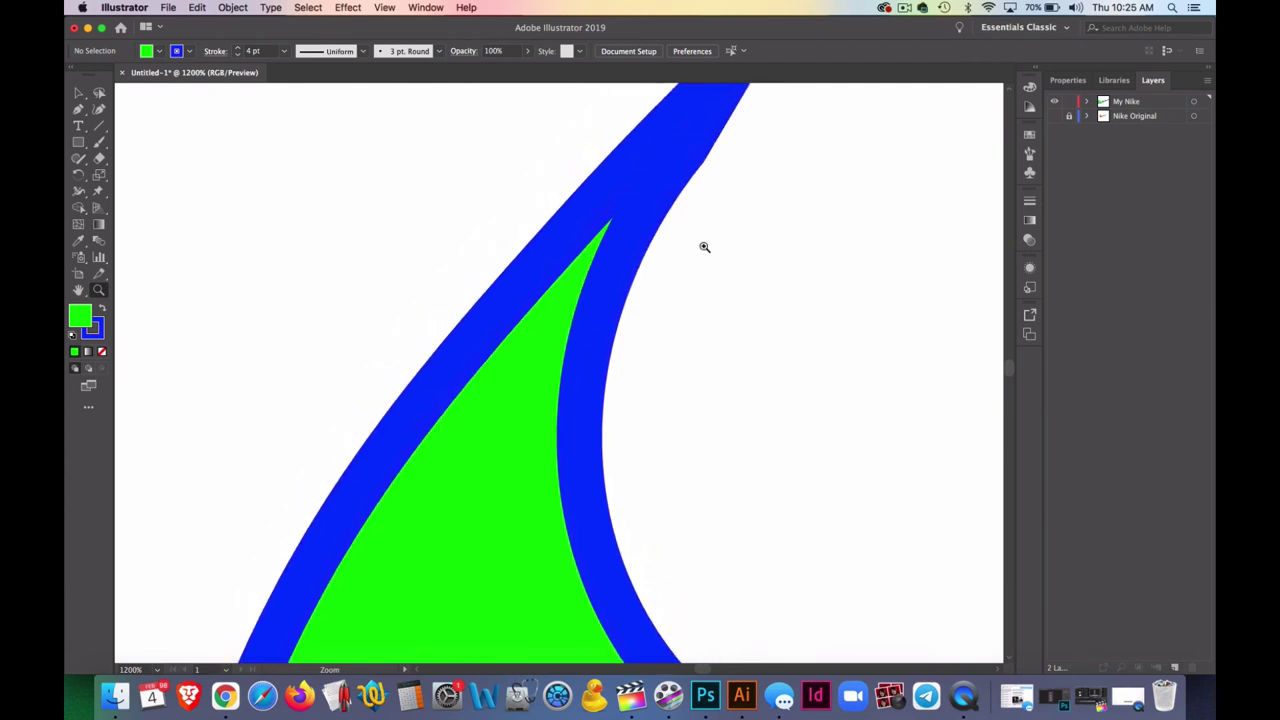
Step: Toggle each layer's visibility off and on to compare the traced and original edges
click(1057, 101)
click(1057, 116)
click(1055, 117)
click(1055, 117)
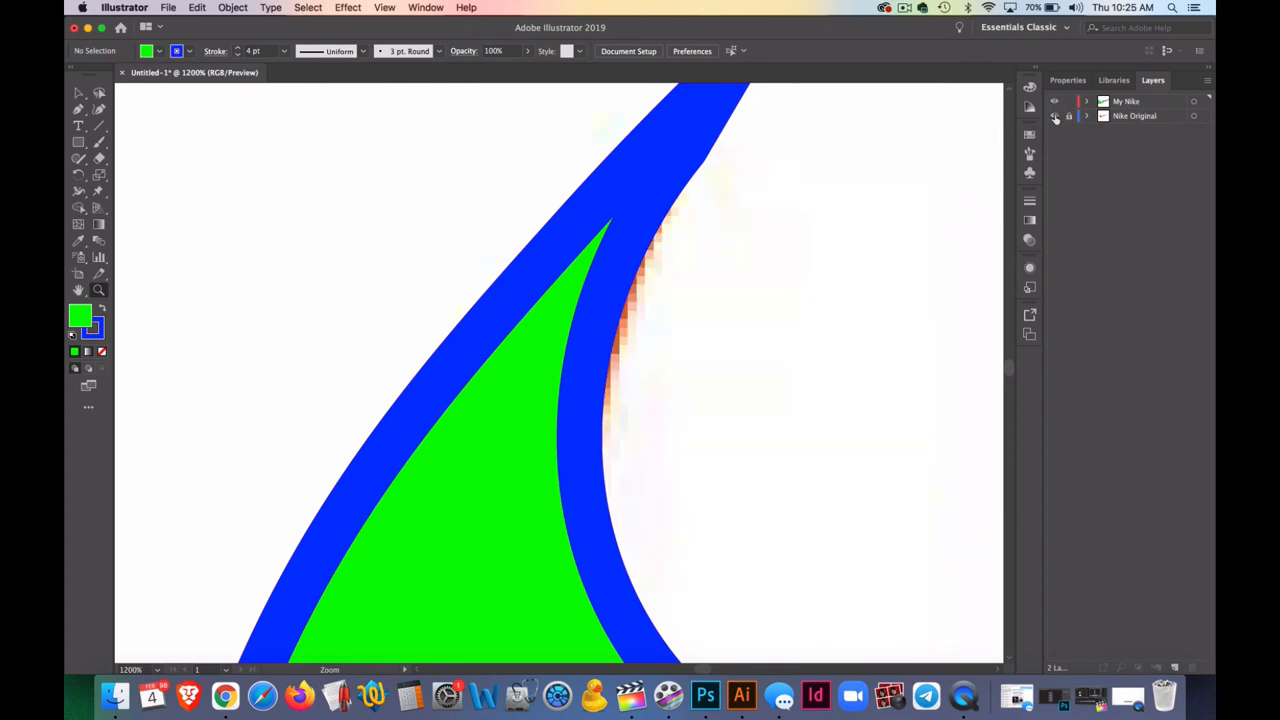